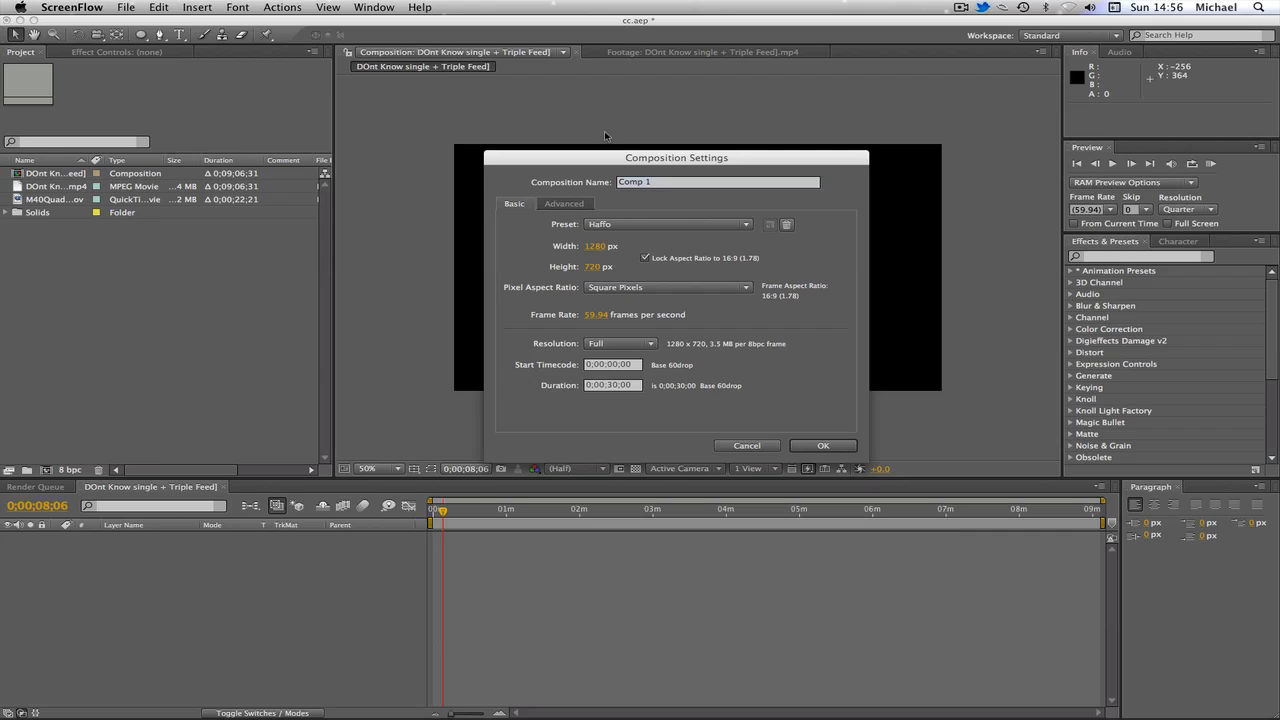
Step: Create a 1280×720, 59.94 fps, 30-second composition named Comp 1
left_click(813, 443)
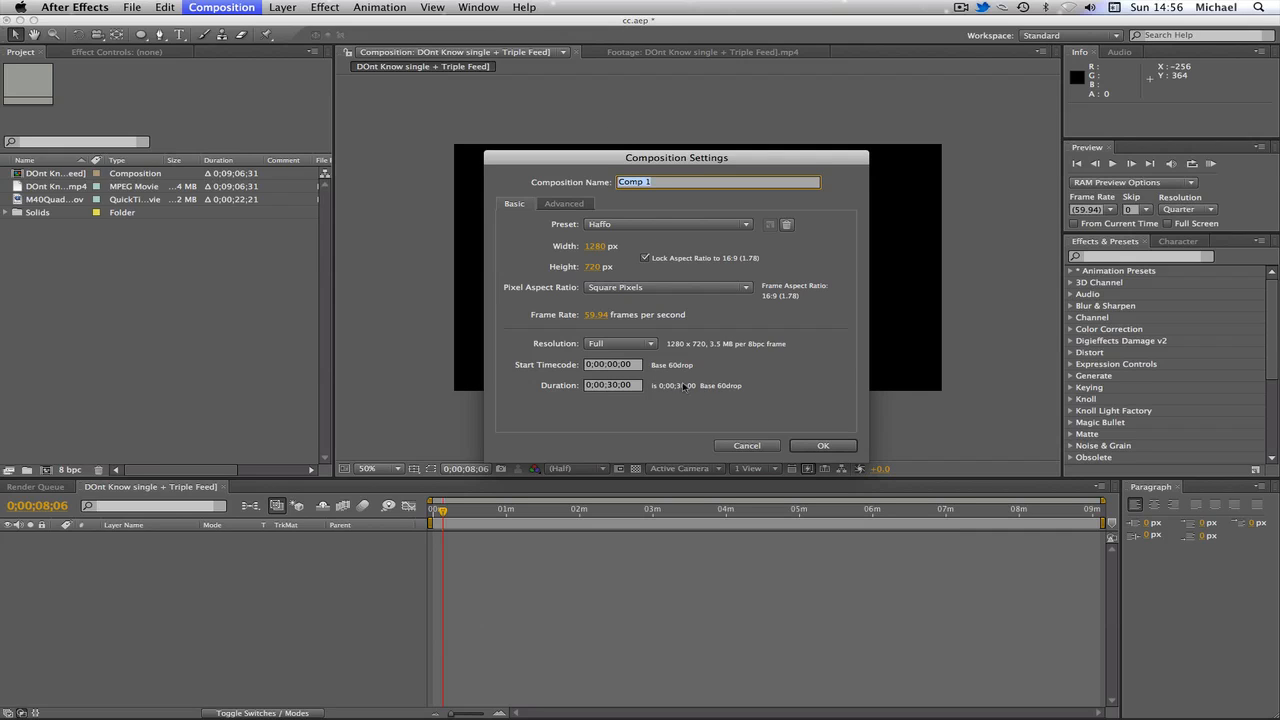
left_click(801, 440)
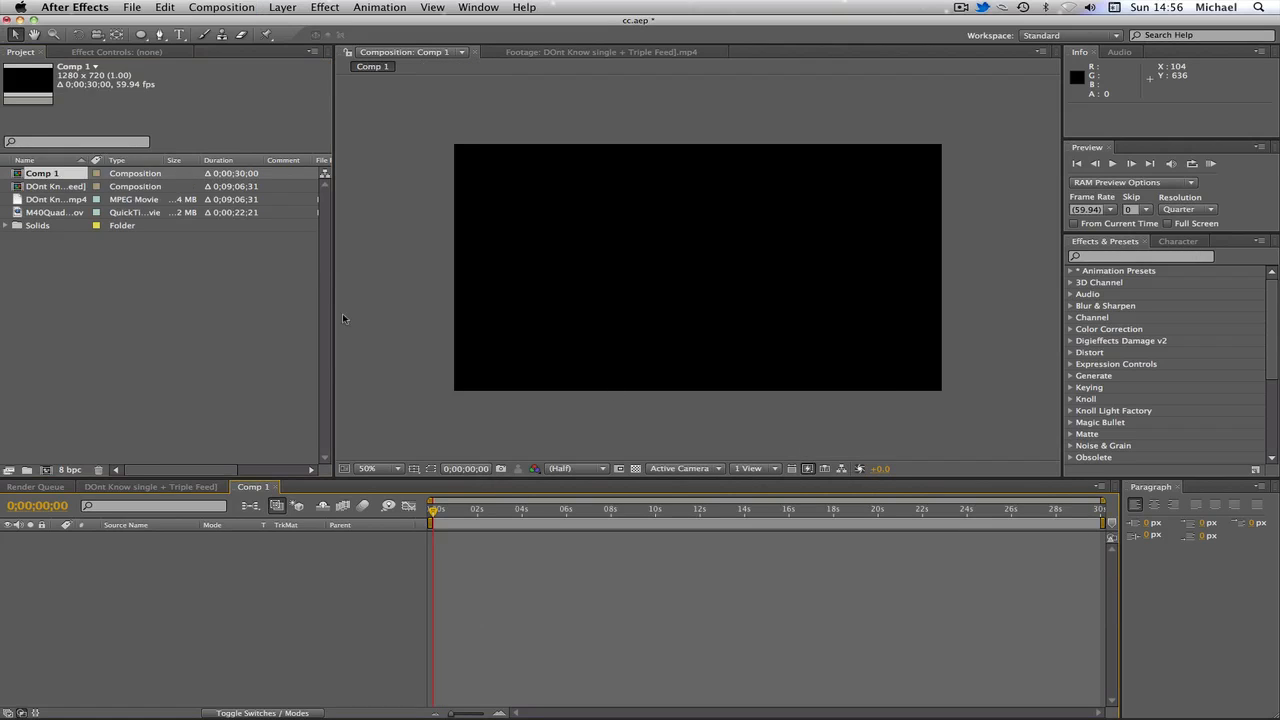
left_click(78, 240)
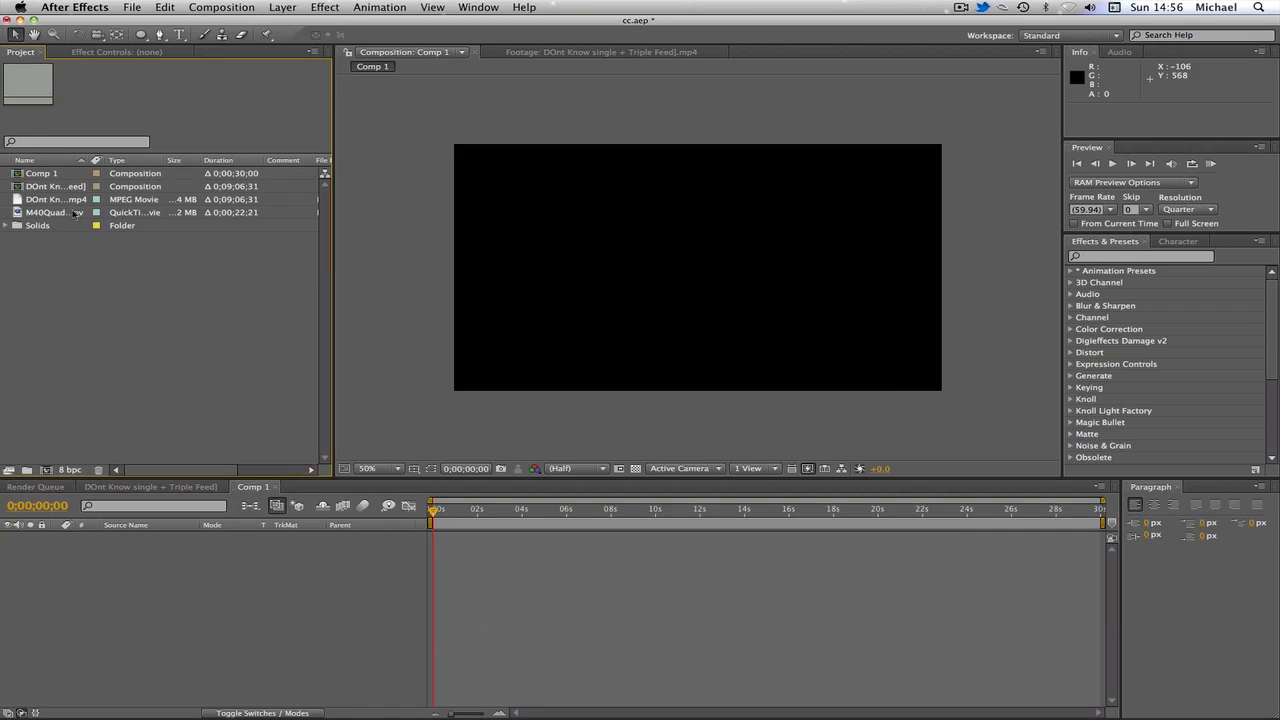
Step: Open the DOnt Know single + Triple Feed.mp4 footage in the Footage viewer
left_click(68, 212)
left_click(69, 200)
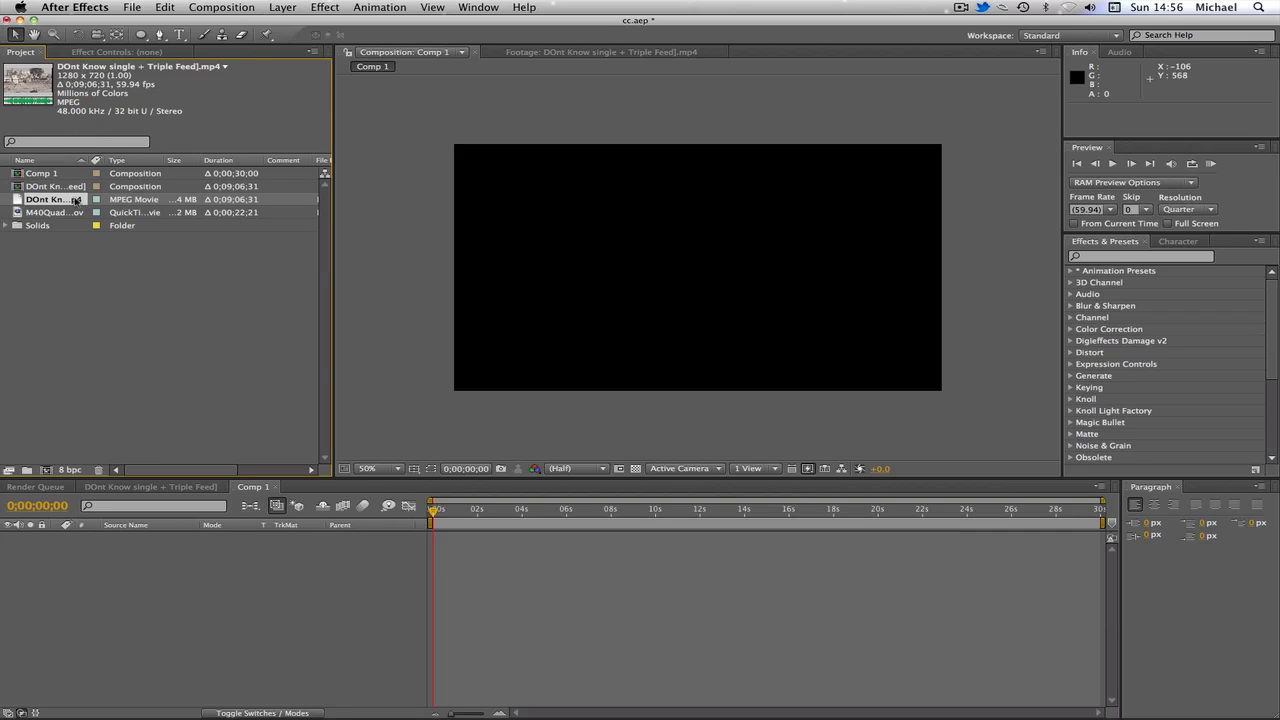
double_click(75, 200)
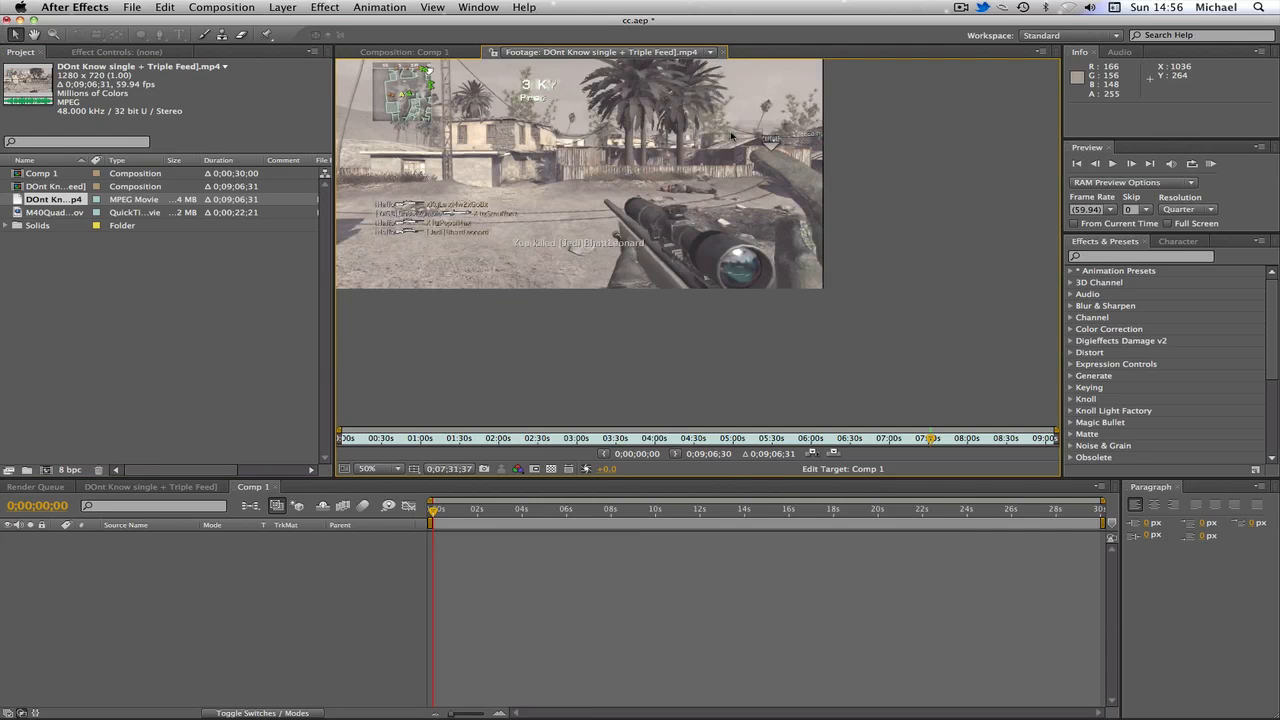
Step: Set the footage's In point at 0;07;24;06
scroll(736, 167, "up", 2)
scroll(736, 170, "down", 2)
key("h")
left_click_drag(452, 147, 550, 207)
left_click(15, 34)
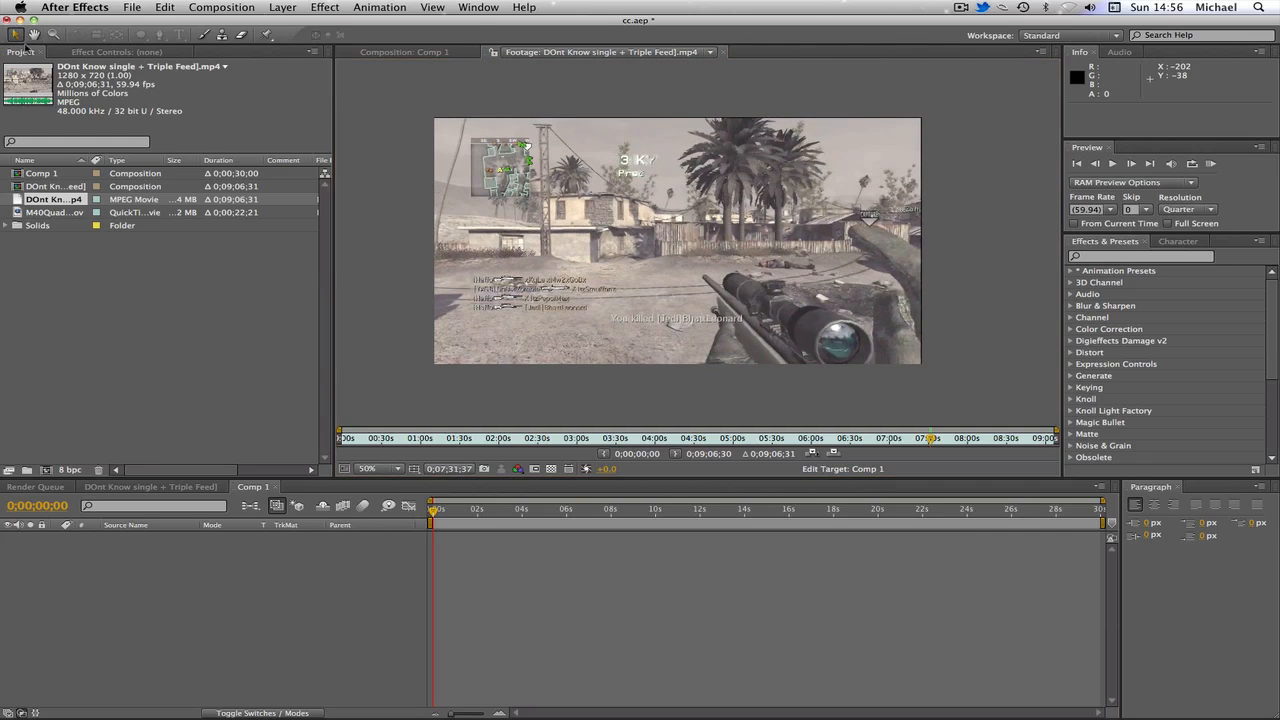
left_click(906, 441)
left_click_drag(909, 440, 919, 440)
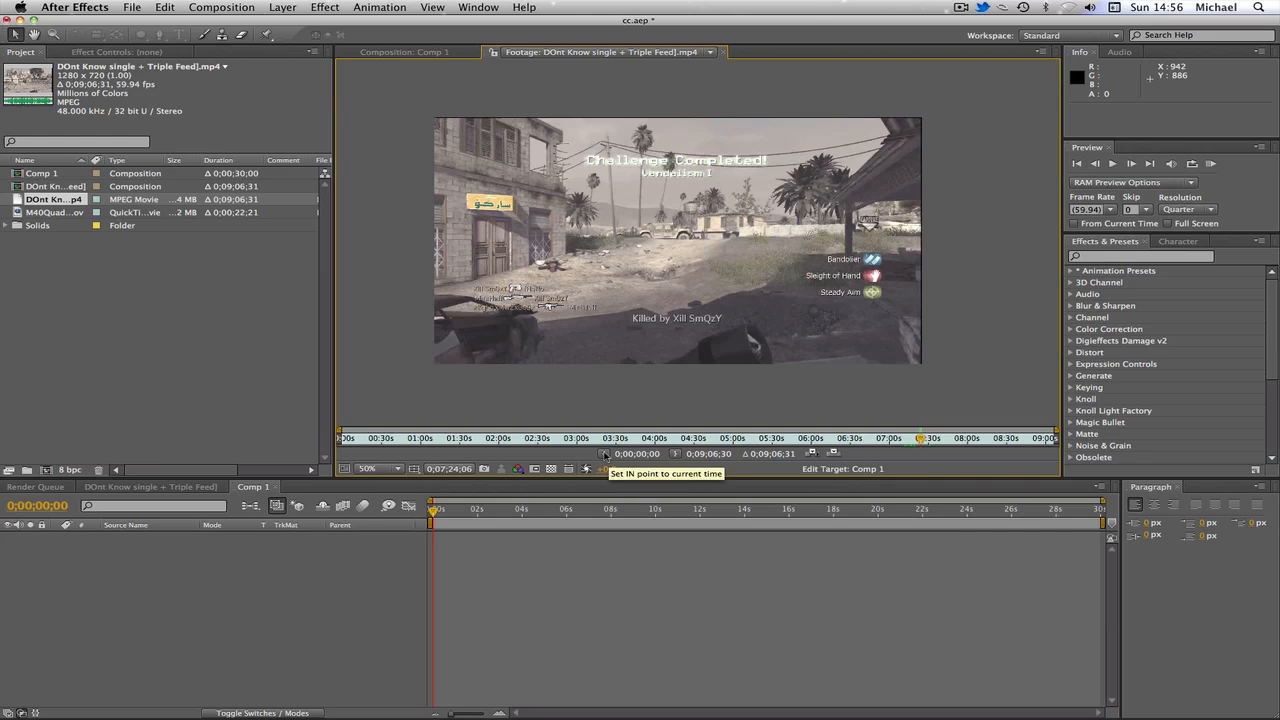
left_click(604, 455)
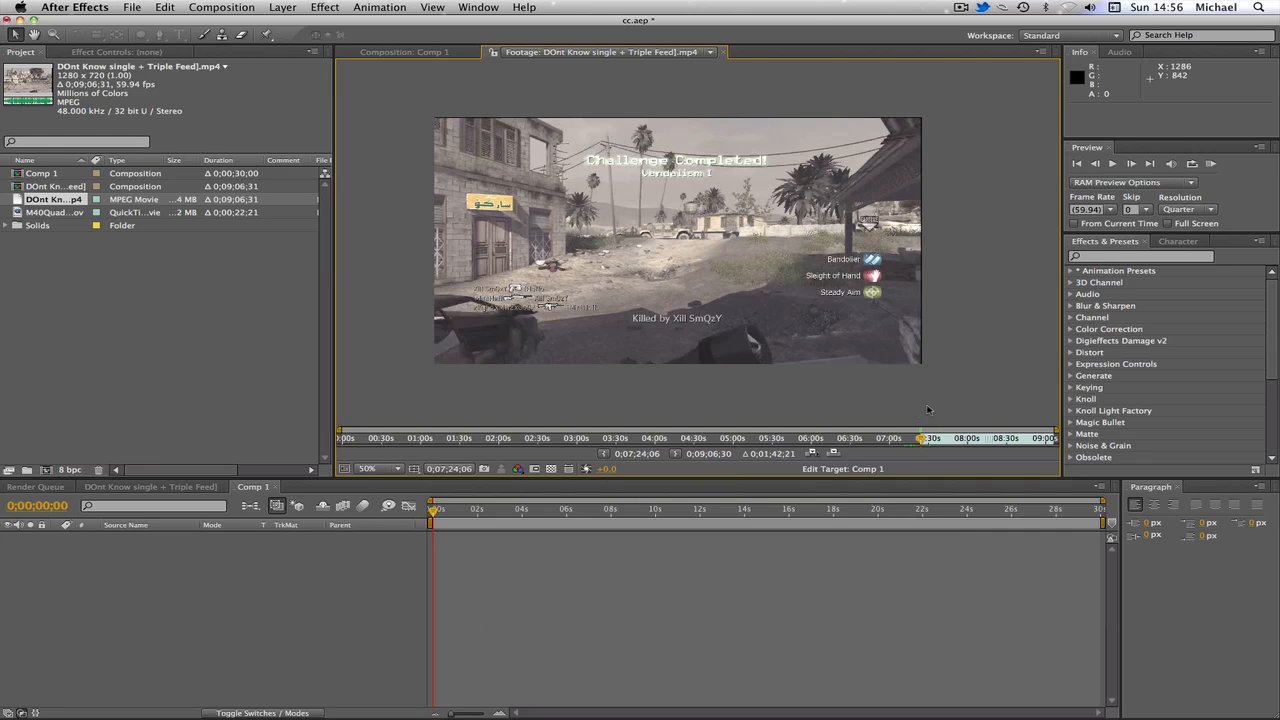
Step: Set the footage's Out point at 0;07;40;28 and ripple-insert the trimmed clip into Comp 1
left_click_drag(922, 440, 928, 441)
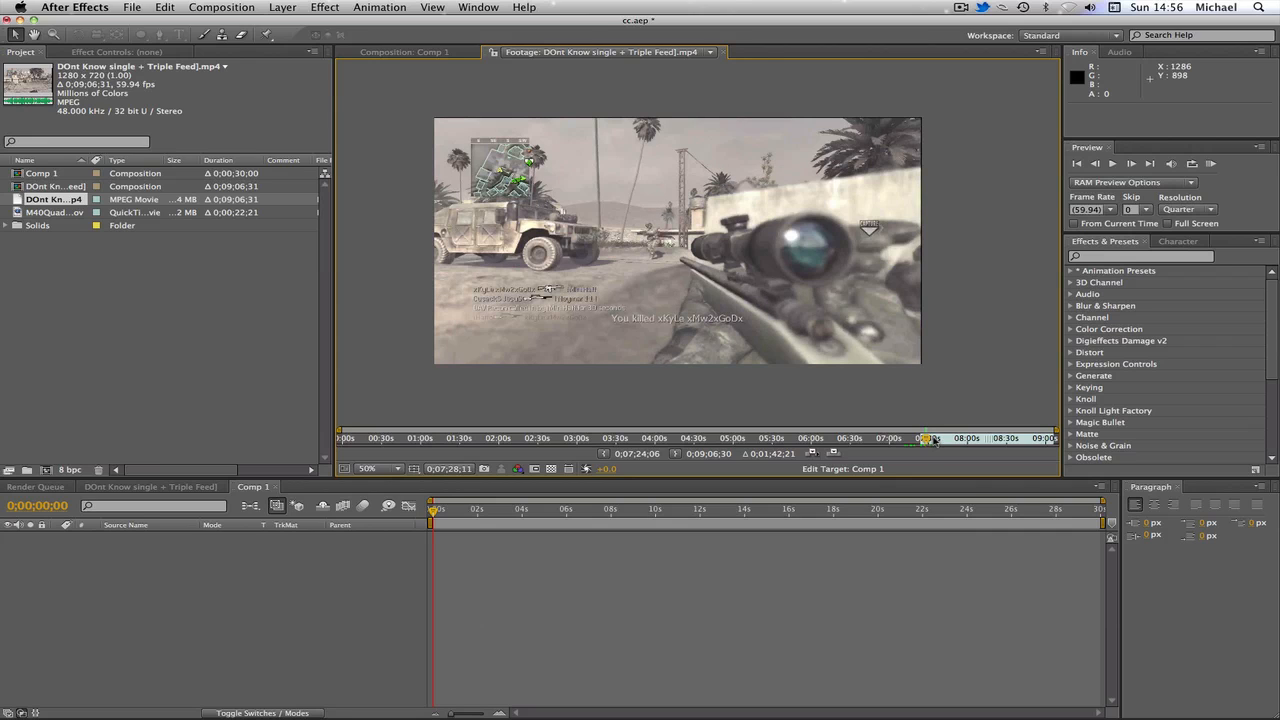
left_click_drag(932, 441, 937, 439)
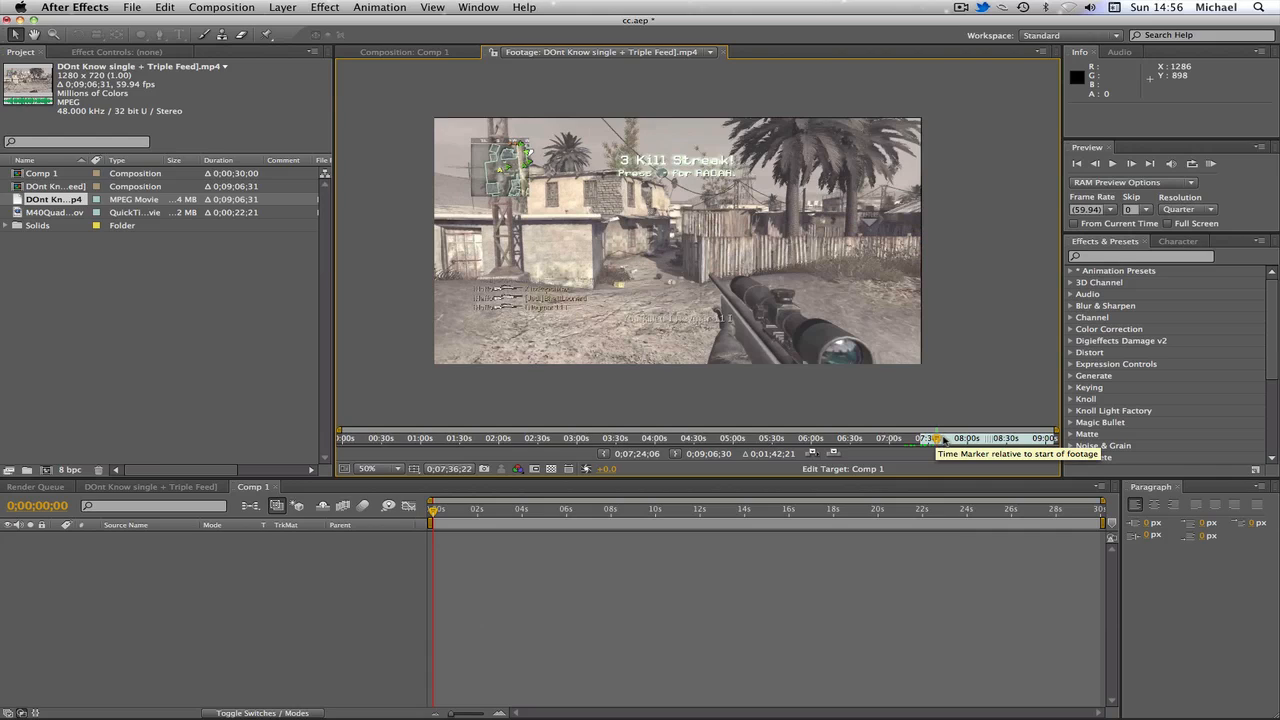
left_click(942, 440)
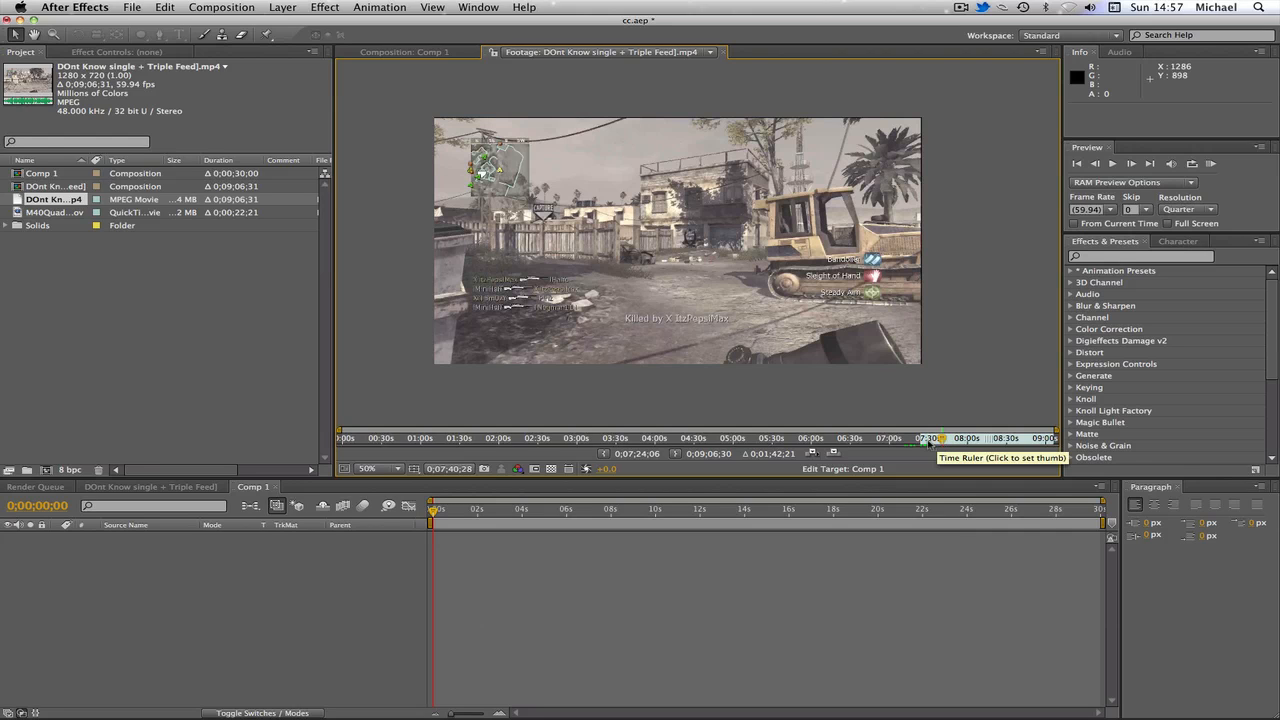
left_click(676, 455)
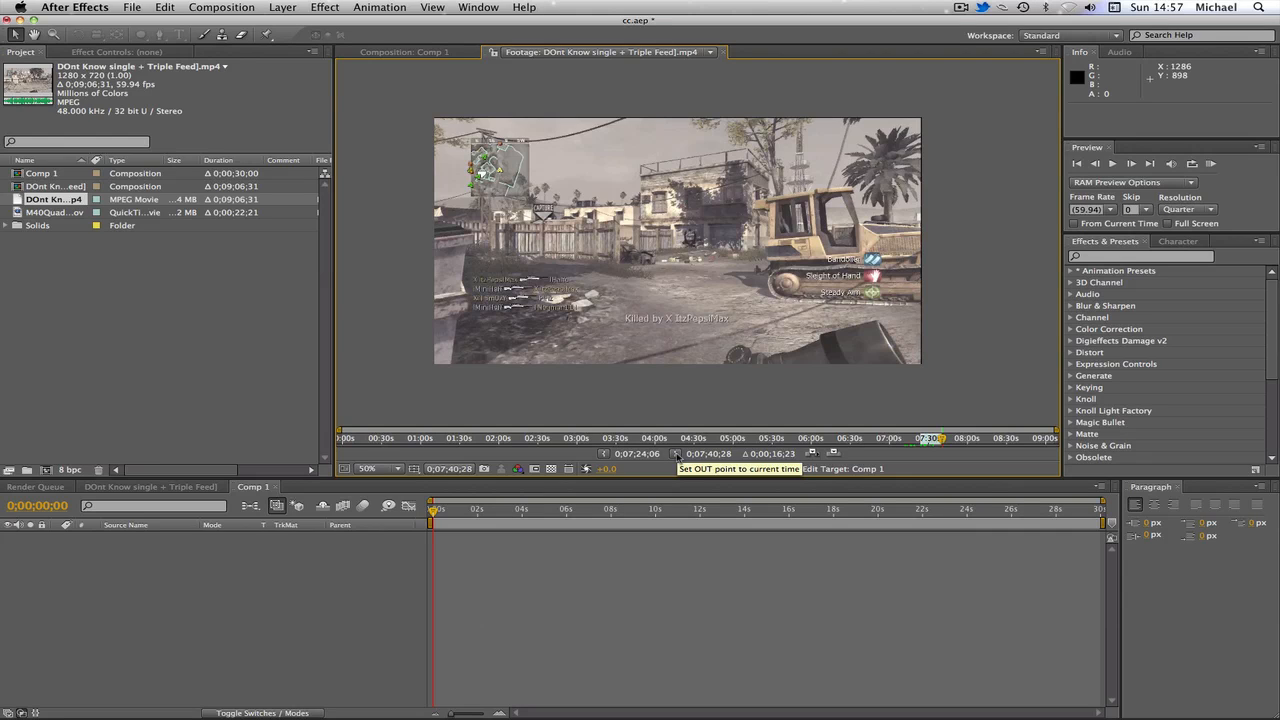
left_click(812, 453)
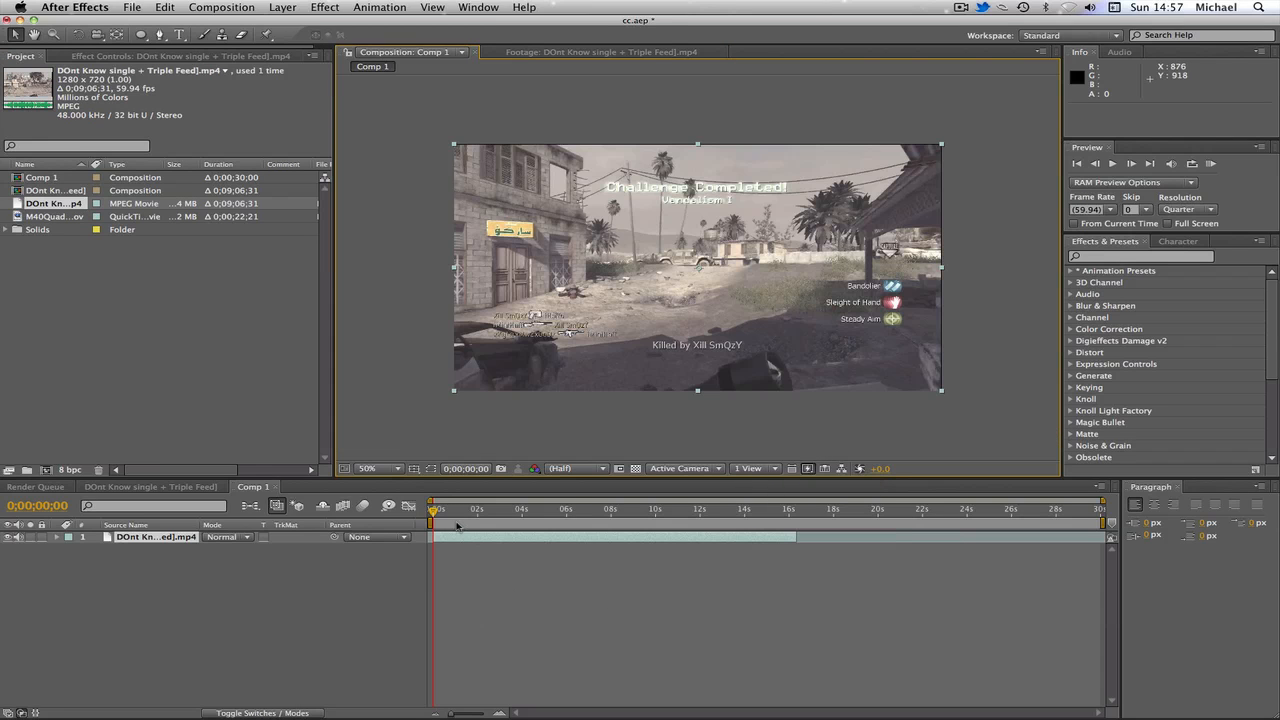
left_click_drag(438, 514, 535, 511)
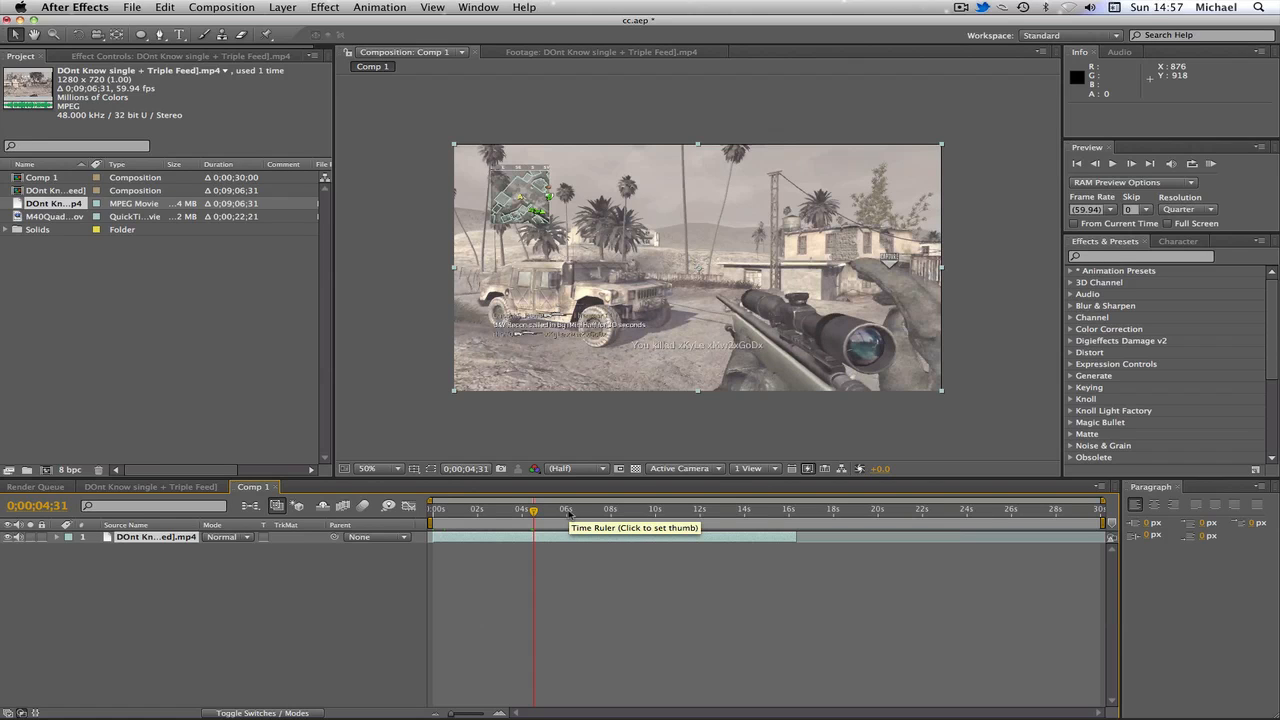
left_click(218, 488)
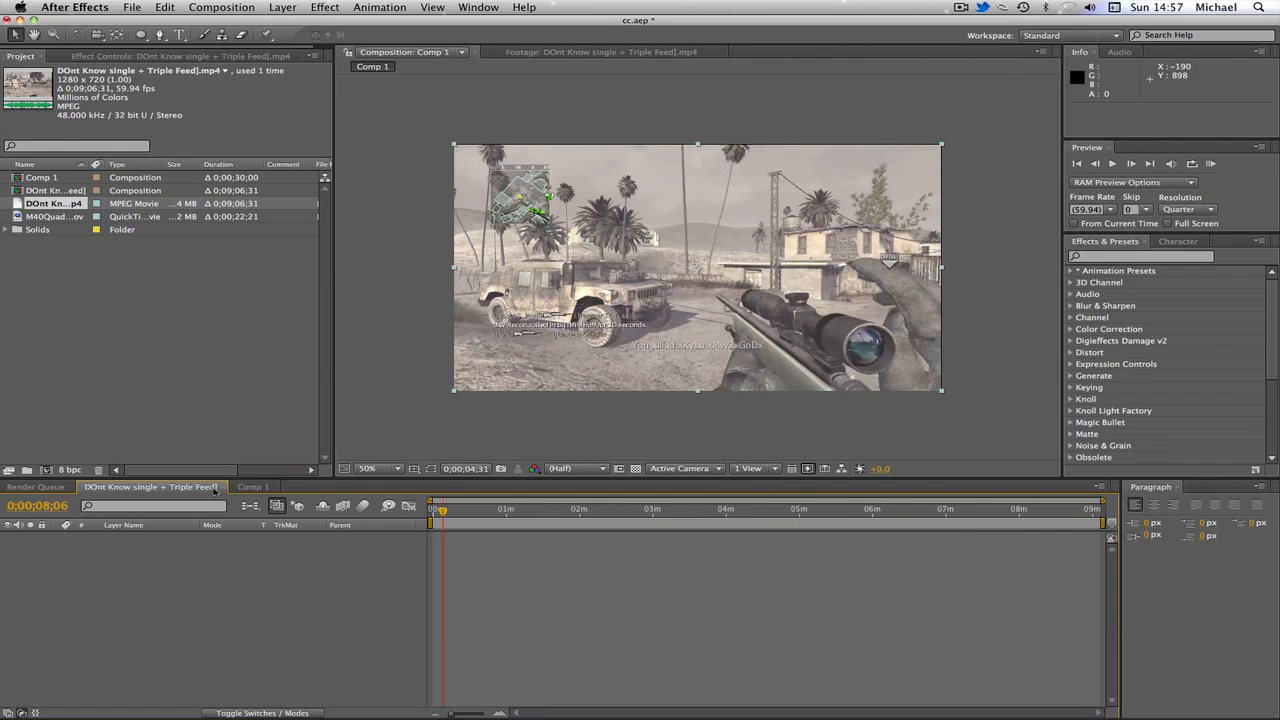
left_click(226, 487)
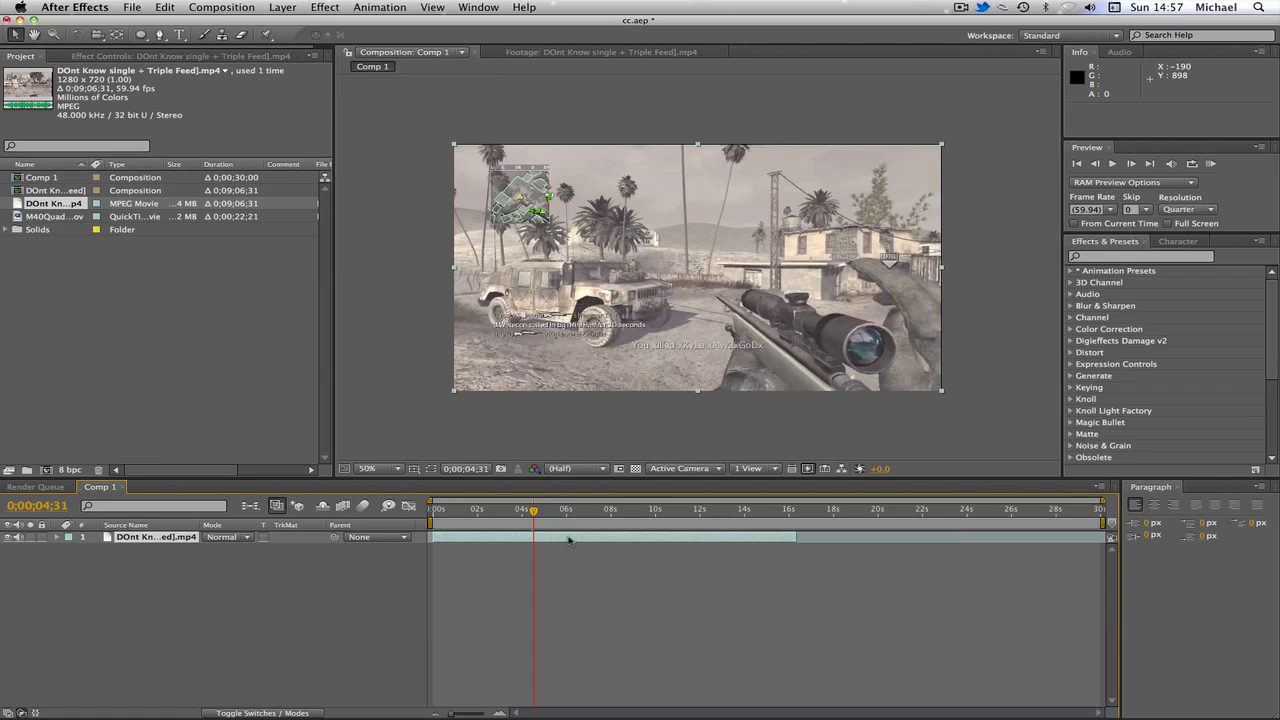
Step: Scale the clip layer up slightly so it fills the composition frame
left_click(607, 438)
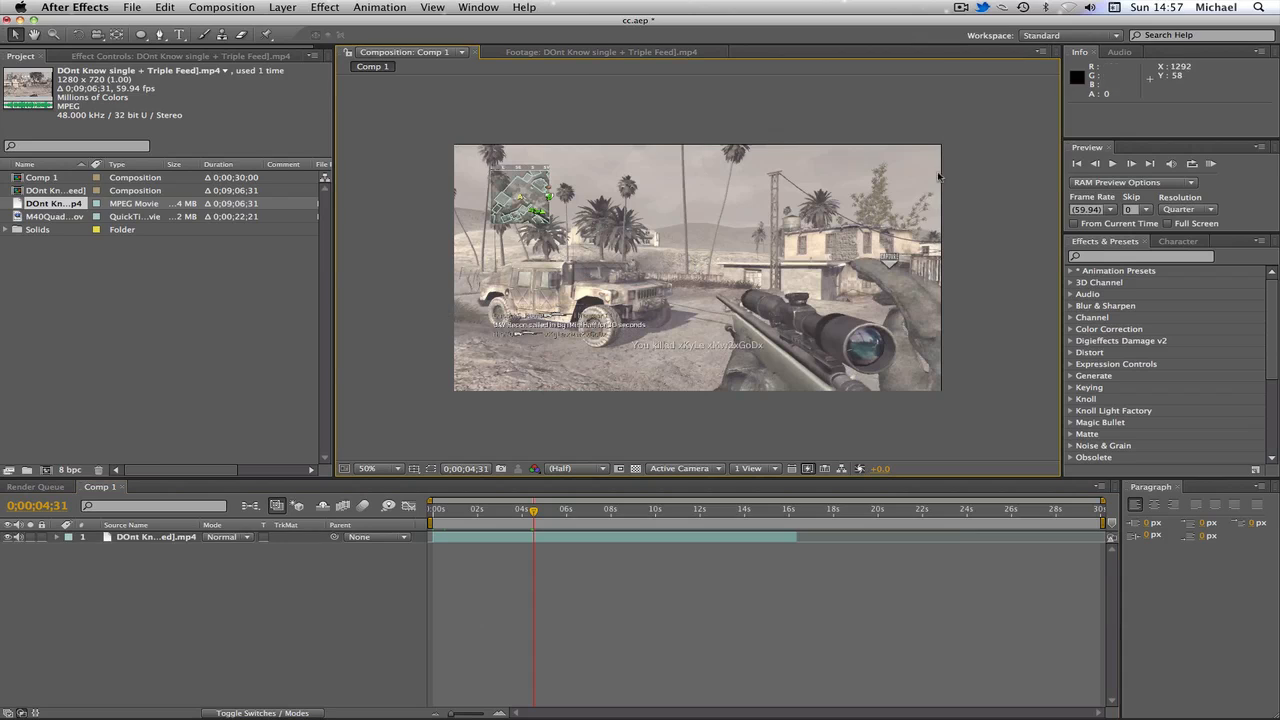
left_click(546, 340)
left_click_drag(942, 146, 946, 143)
left_click(972, 163)
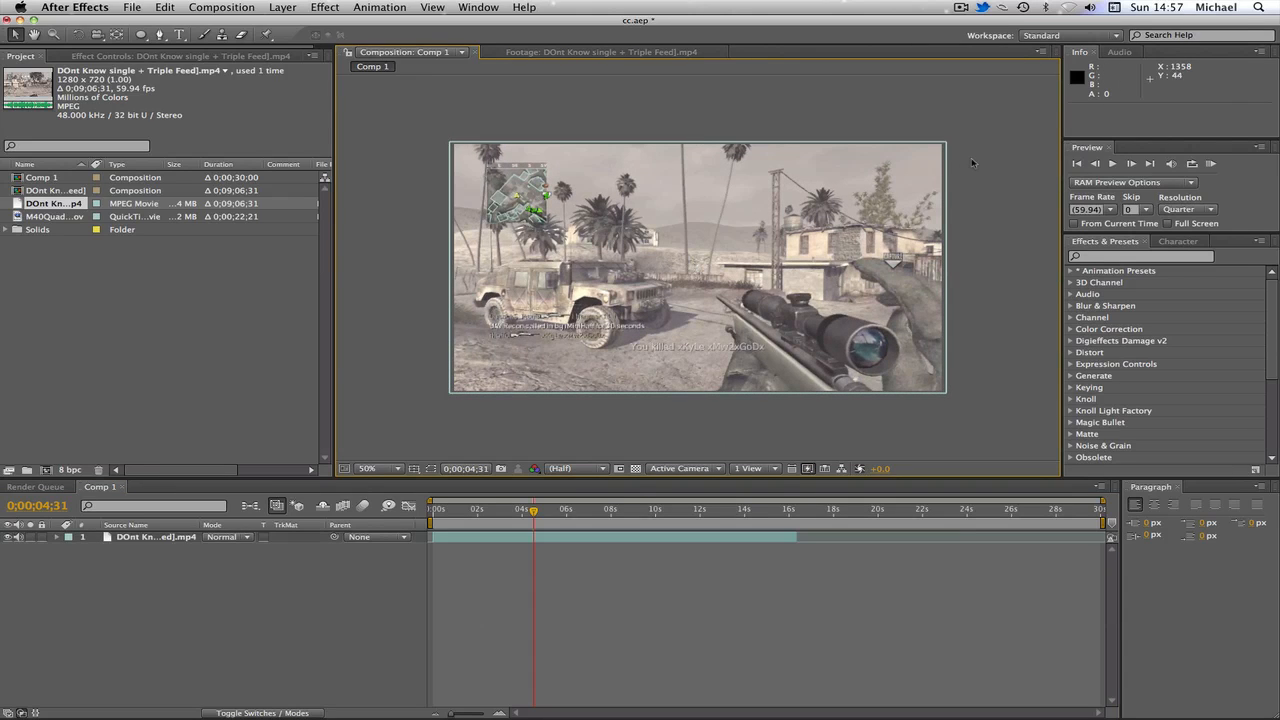
Step: Scrub and step through Comp 1 frames around the 5-second mark to preview the clip
left_click(503, 509)
left_click_drag(503, 510, 550, 509)
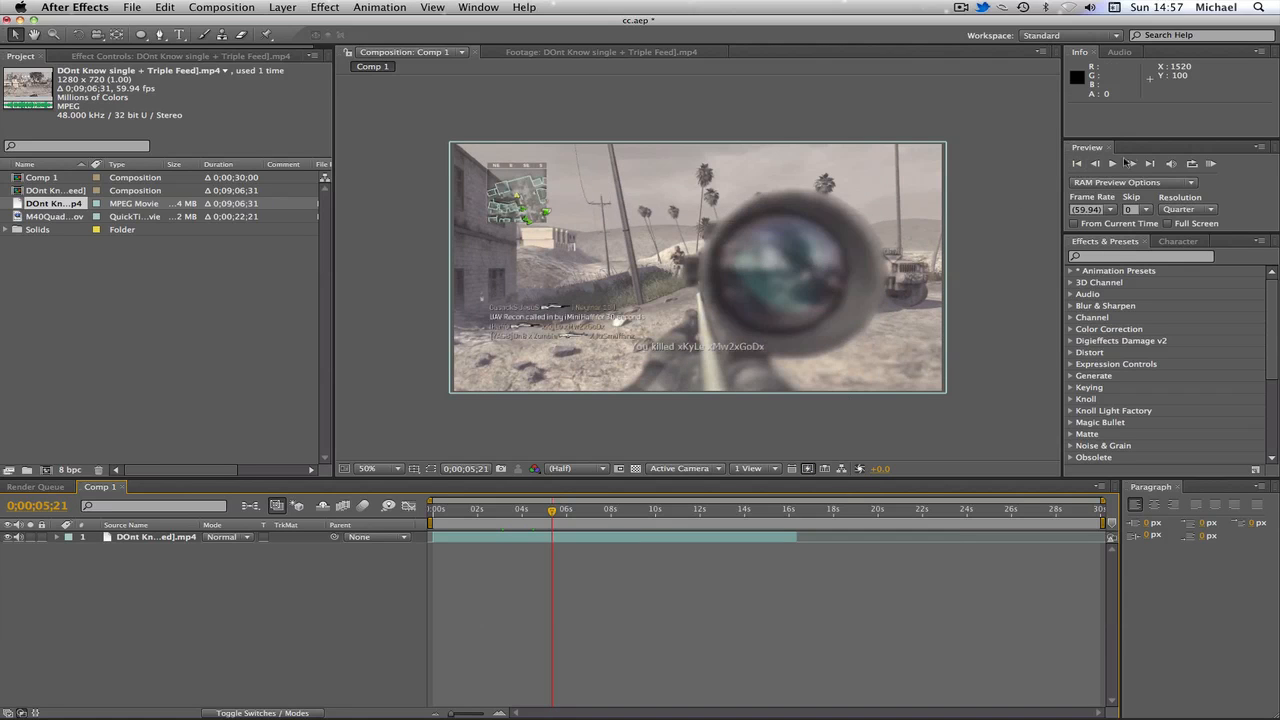
left_click(1096, 163)
left_click(1096, 163)
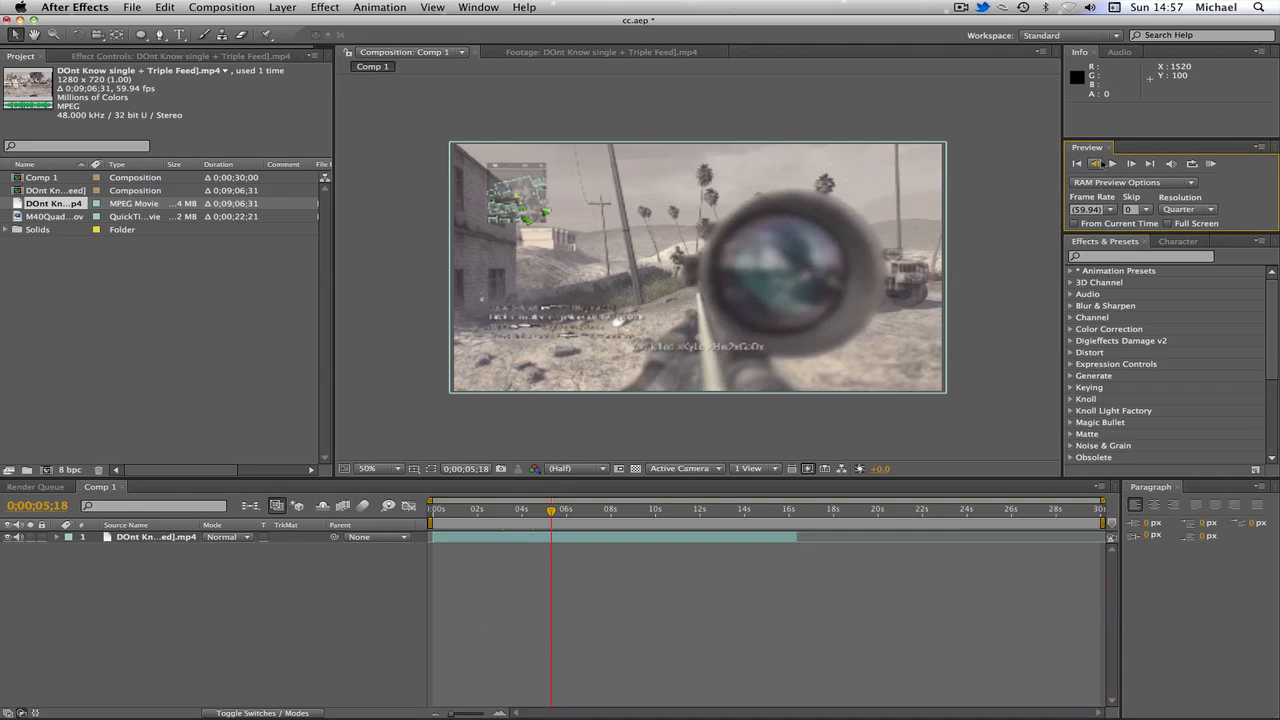
left_click(1096, 163)
left_click(1096, 163)
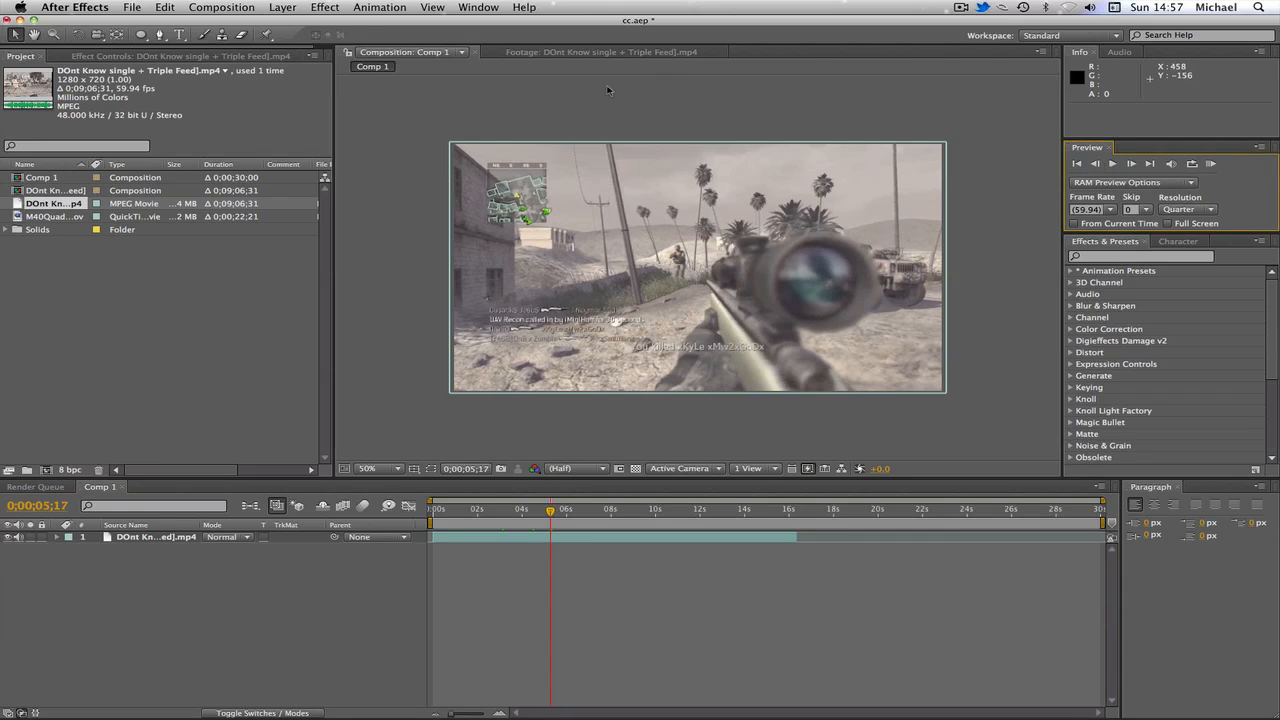
Step: Apply a Curves color correction effect to the clip layer
left_click(452, 541)
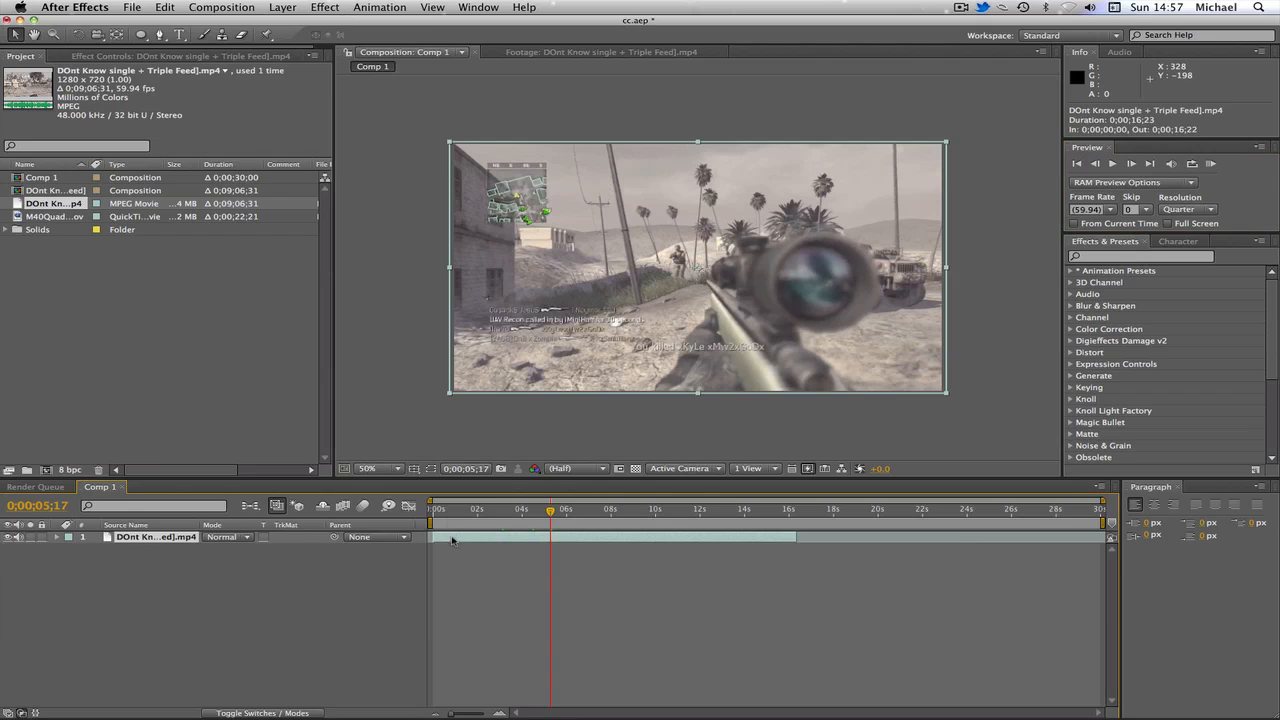
left_click(326, 7)
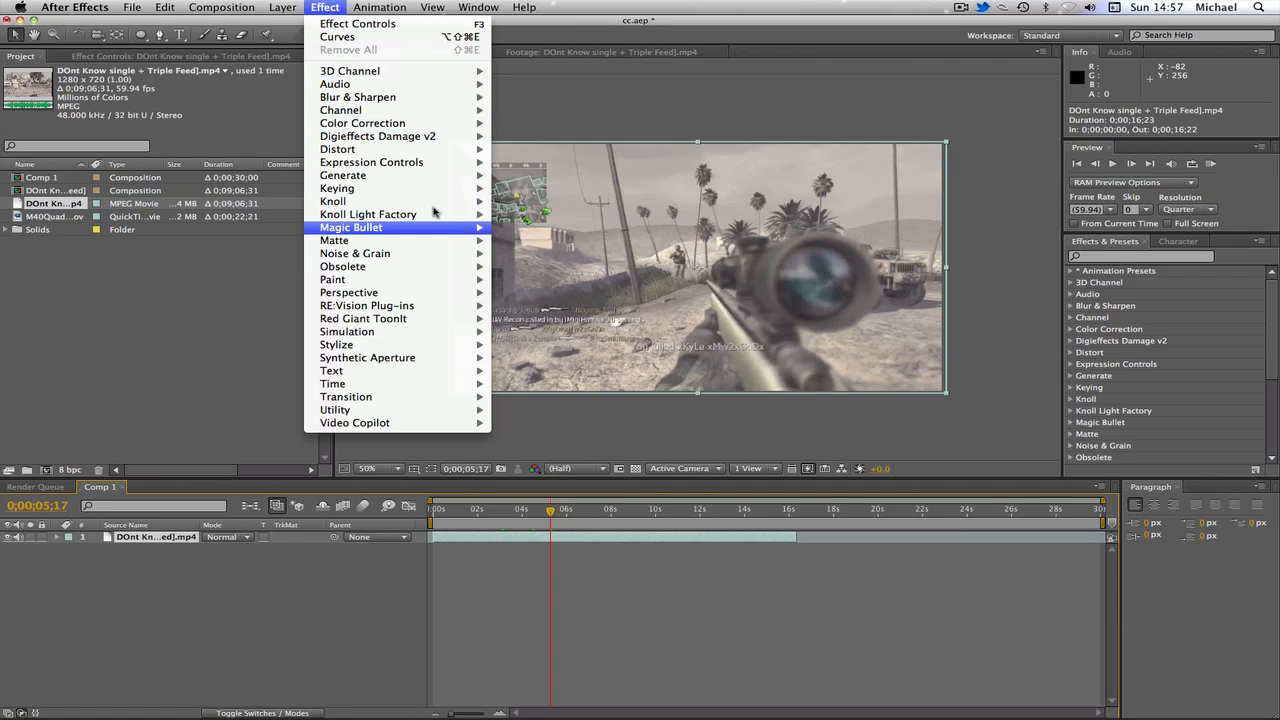
mouse_move(414, 124)
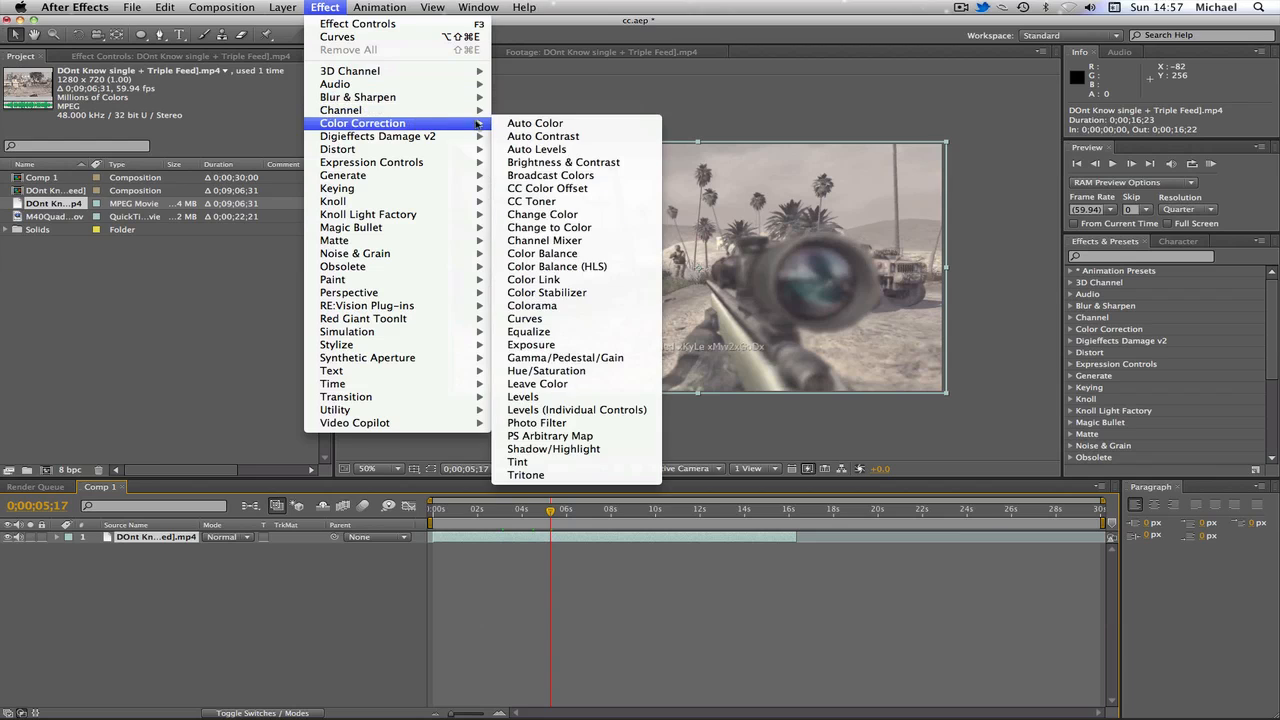
left_click(572, 319)
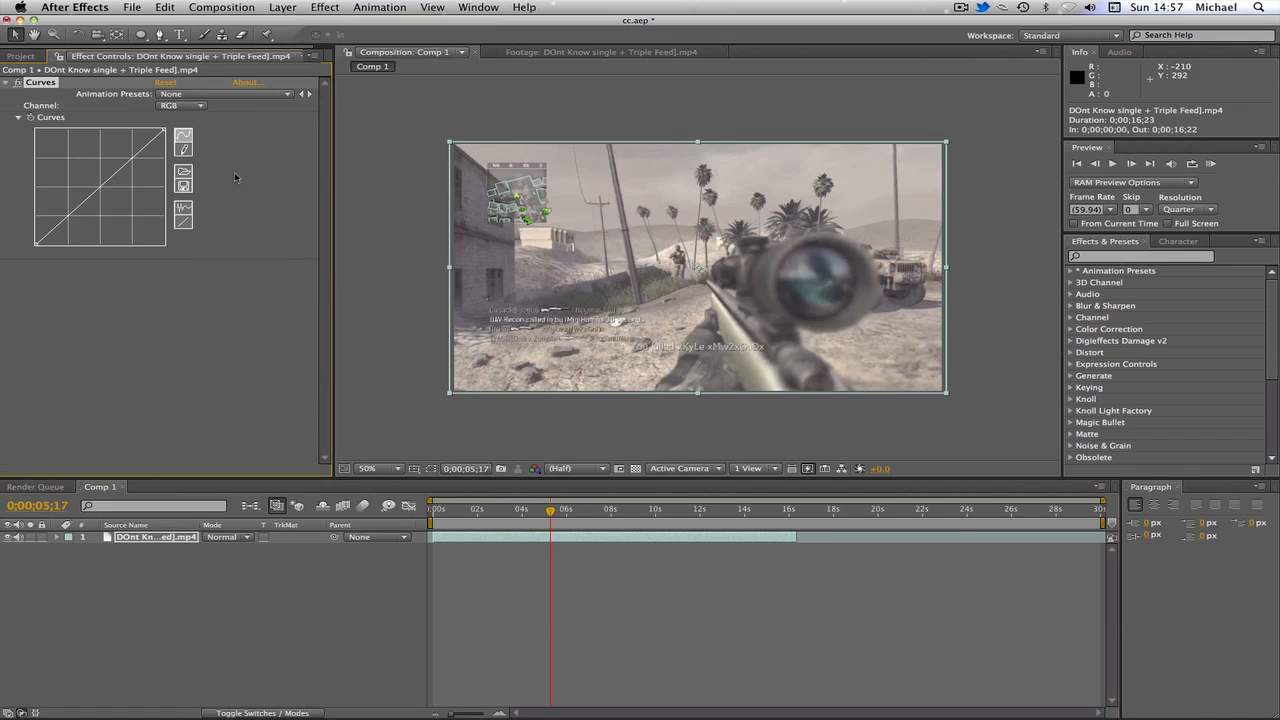
Step: Shape an S-curve in Curves to raise highlights and deepen shadows, then collapse the effect
left_click_drag(132, 157, 125, 148)
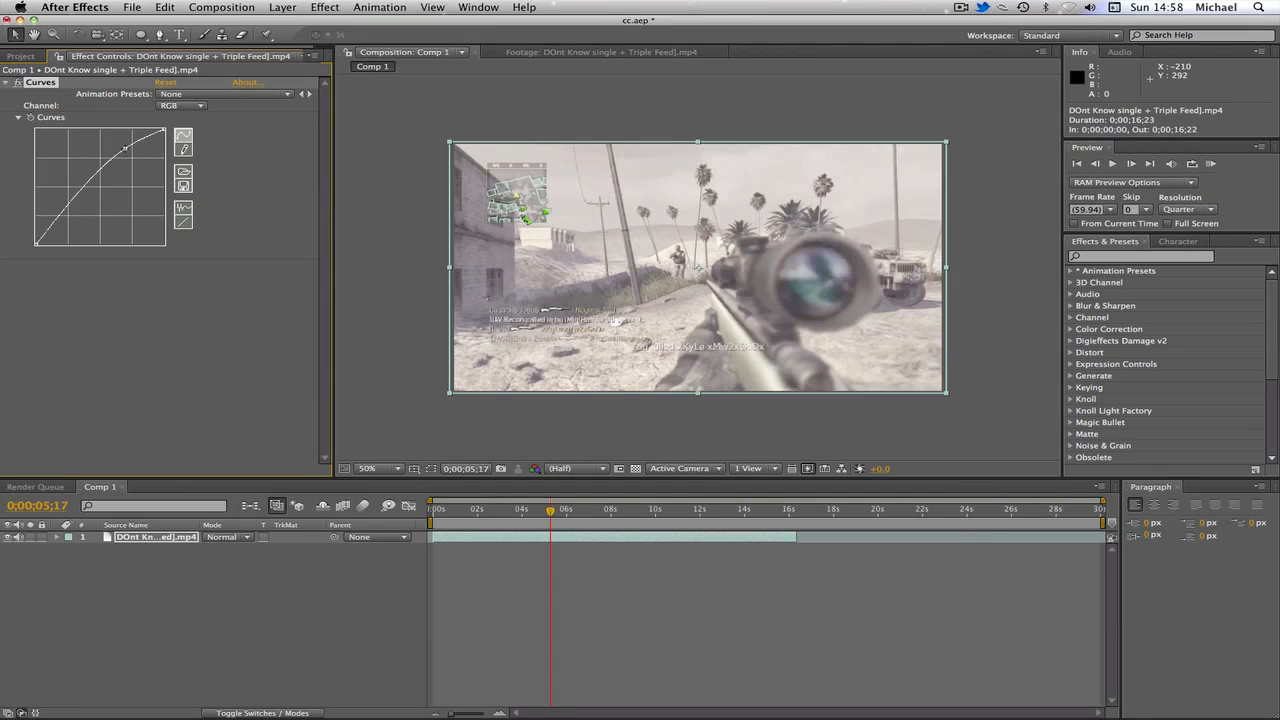
left_click_drag(66, 205, 74, 221)
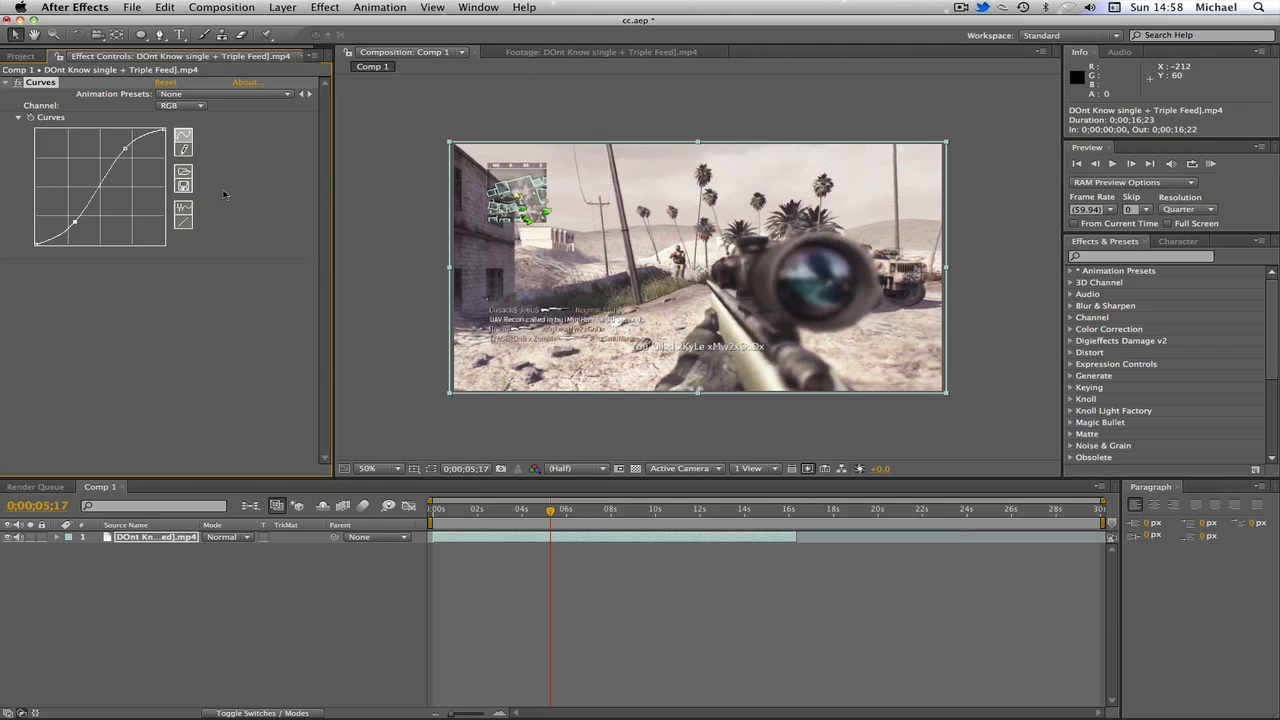
left_click(8, 84)
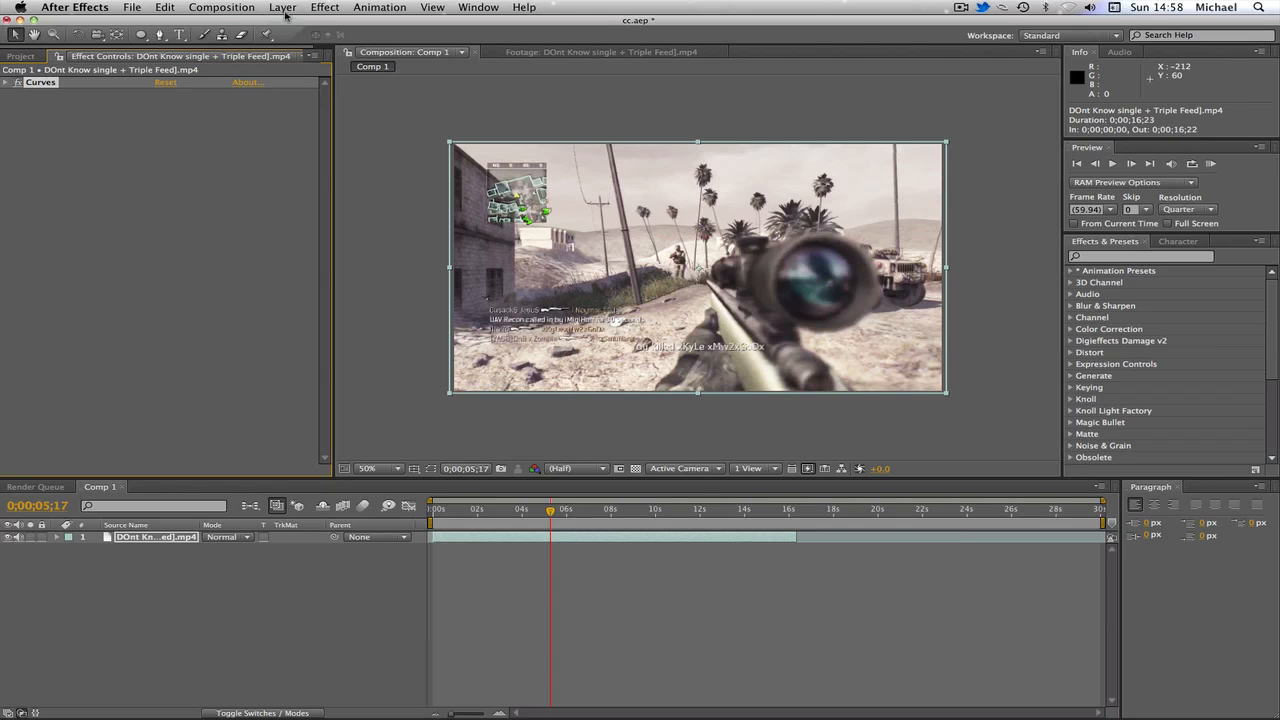
Step: Apply a Hue/Saturation effect to the clip layer
left_click(342, 7)
mouse_move(432, 124)
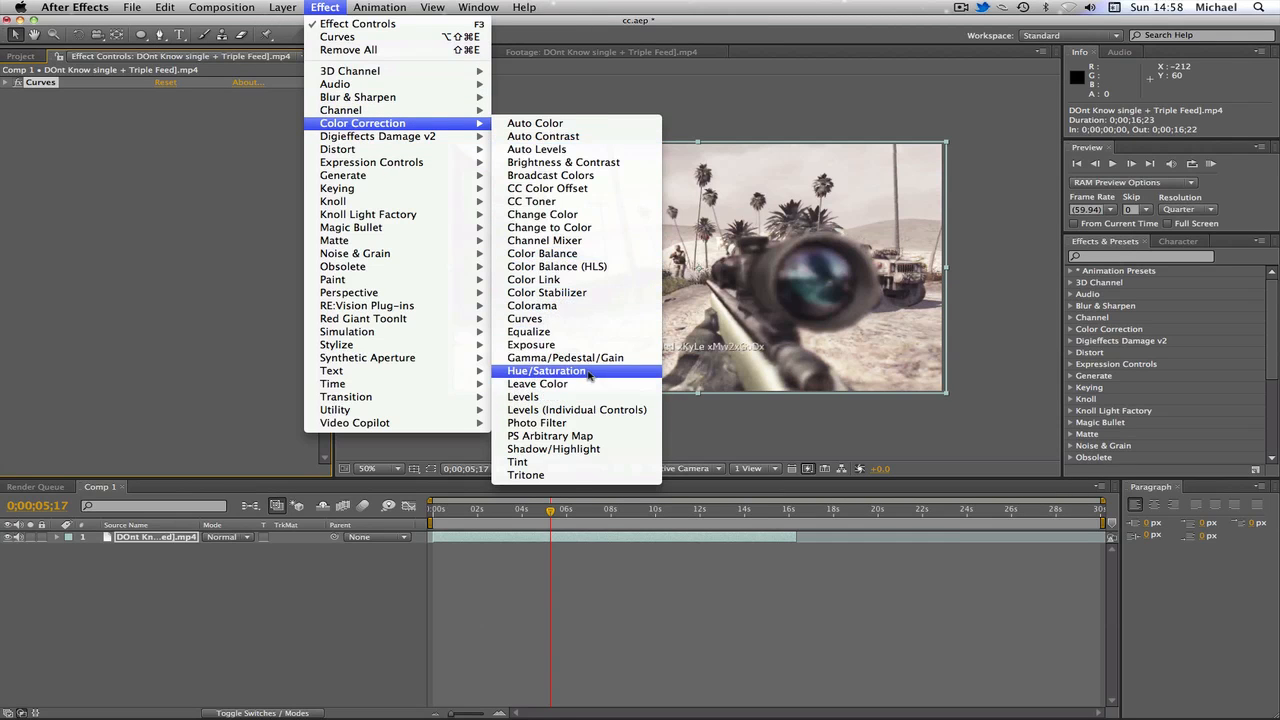
left_click(556, 371)
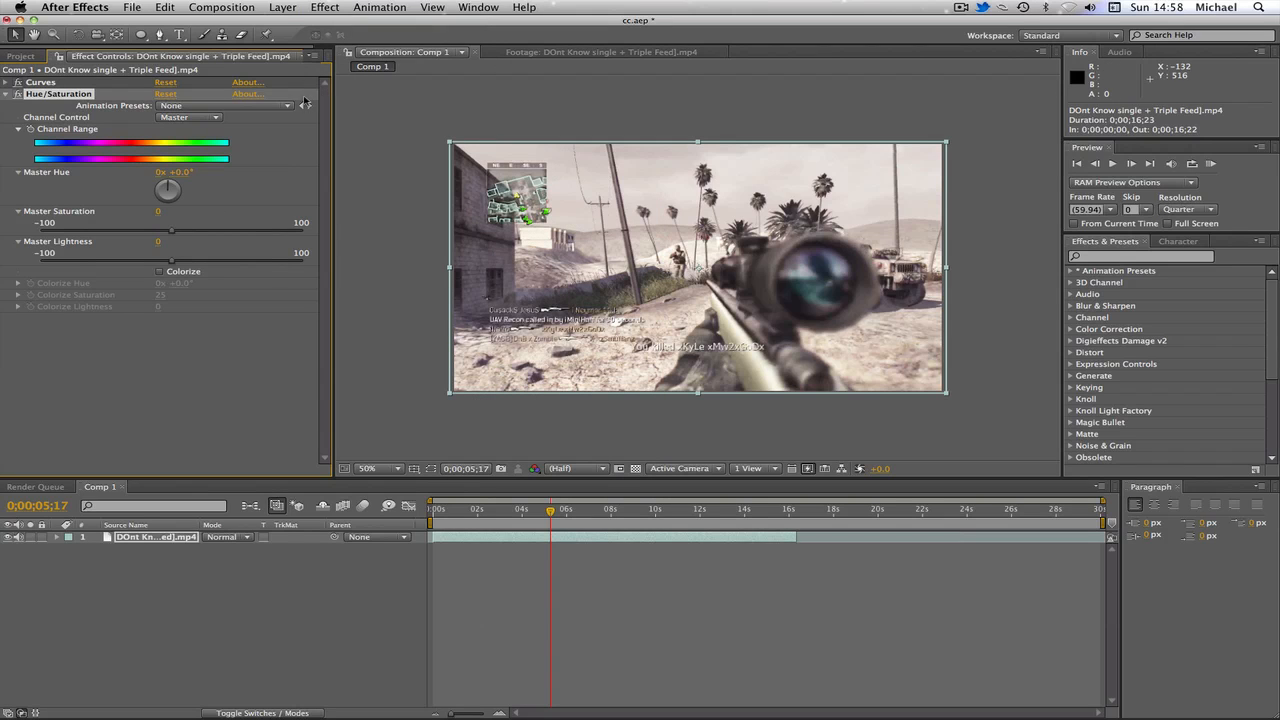
Step: Apply the tehcc animation preset to the Hue/Saturation effect and collapse it
left_click(229, 105)
left_click(224, 151)
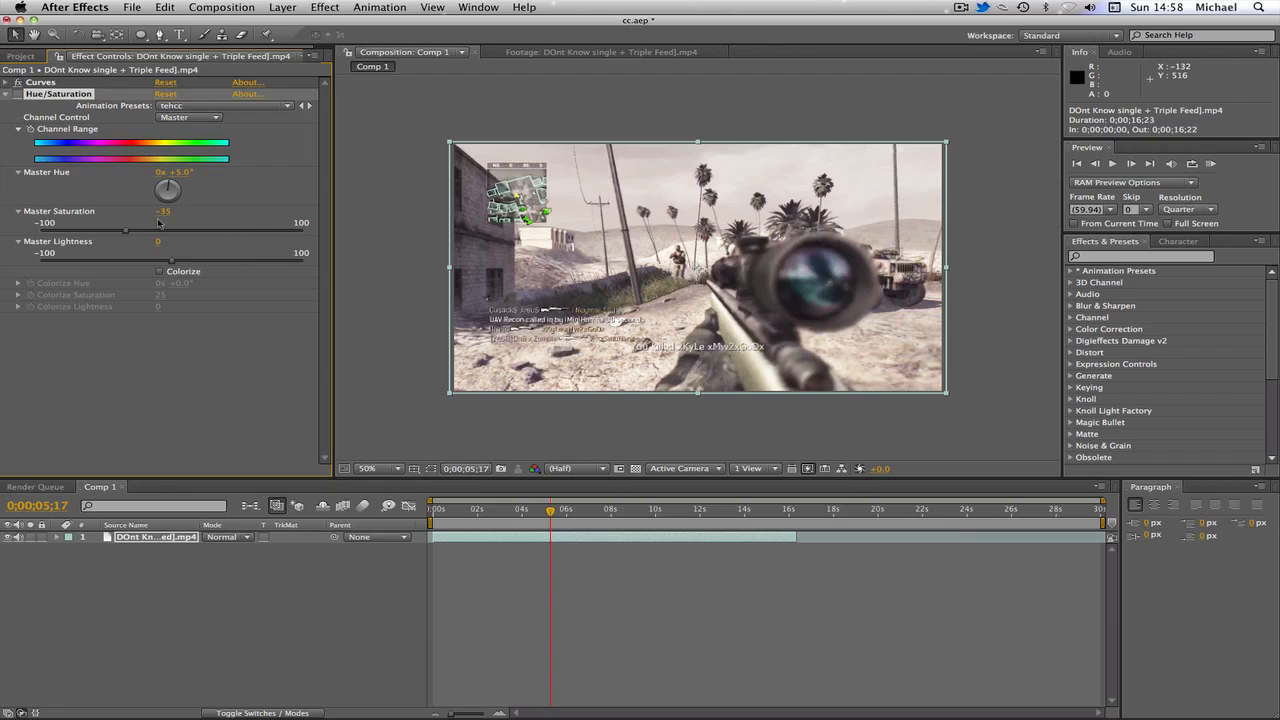
left_click(15, 96)
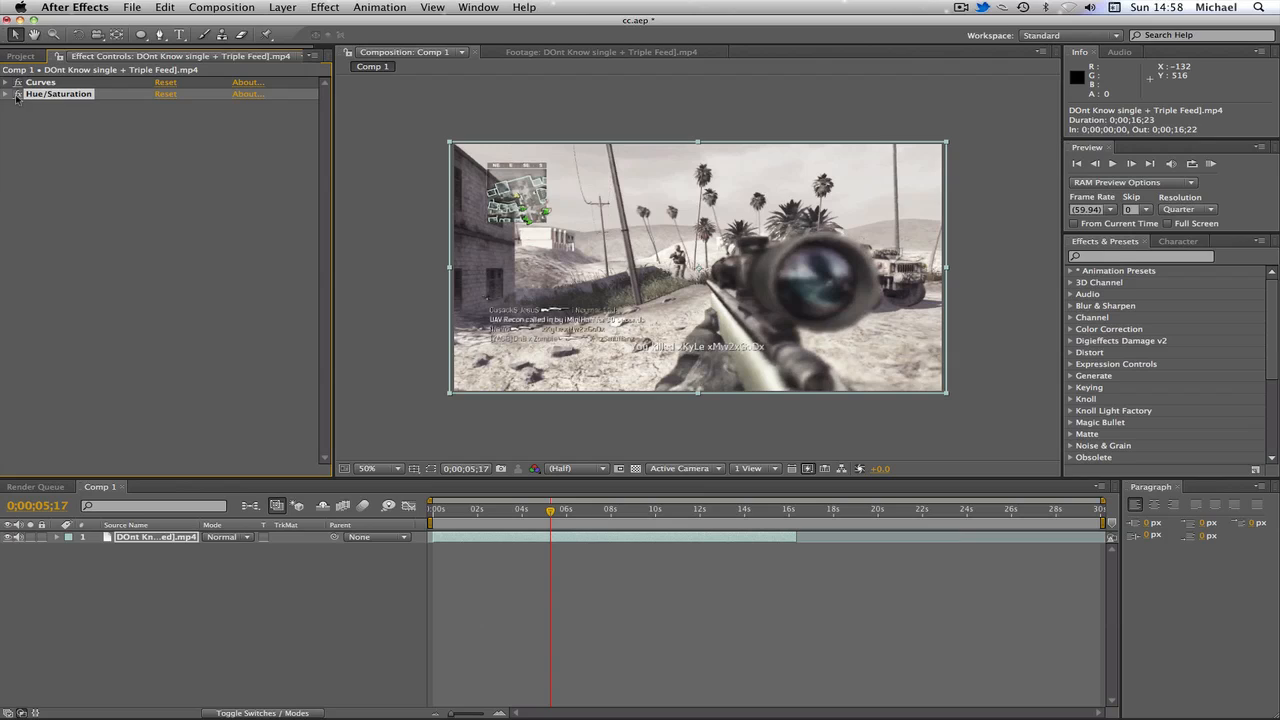
left_click(19, 96)
left_click(171, 130)
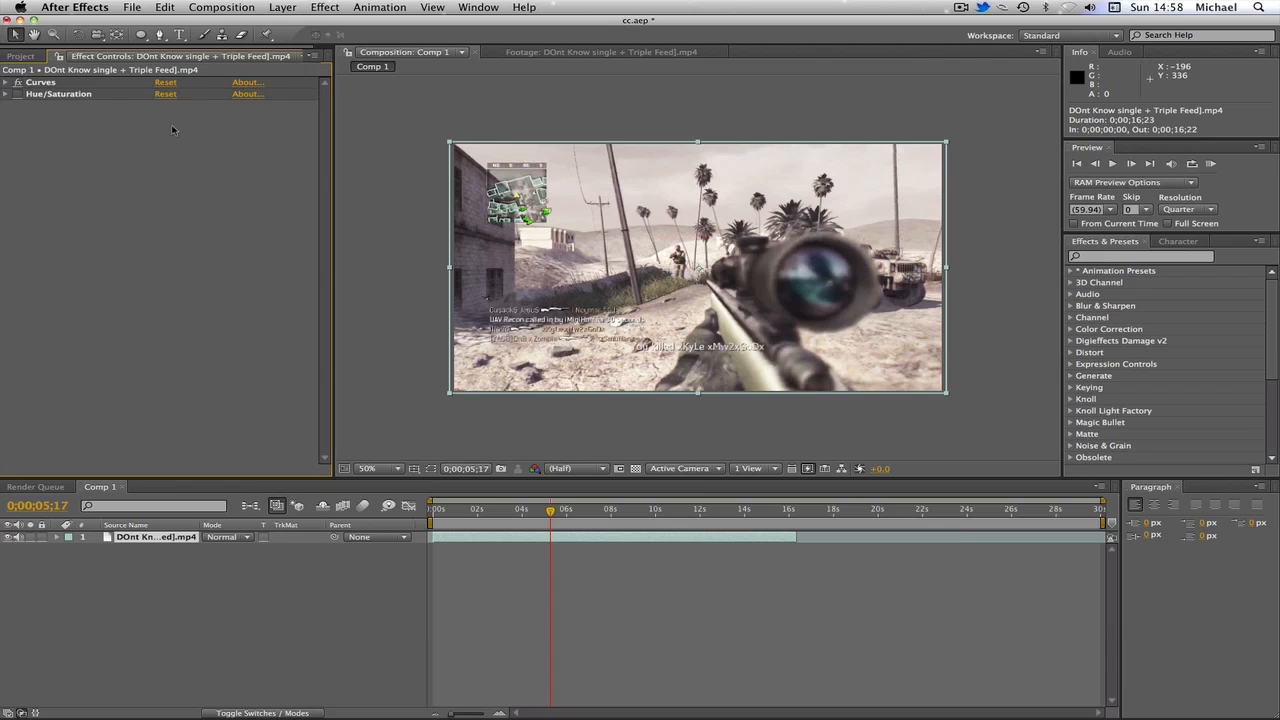
Step: Apply a Gamma/Pedestal/Gain effect to the clip layer and load its cc animation preset
left_click(327, 8)
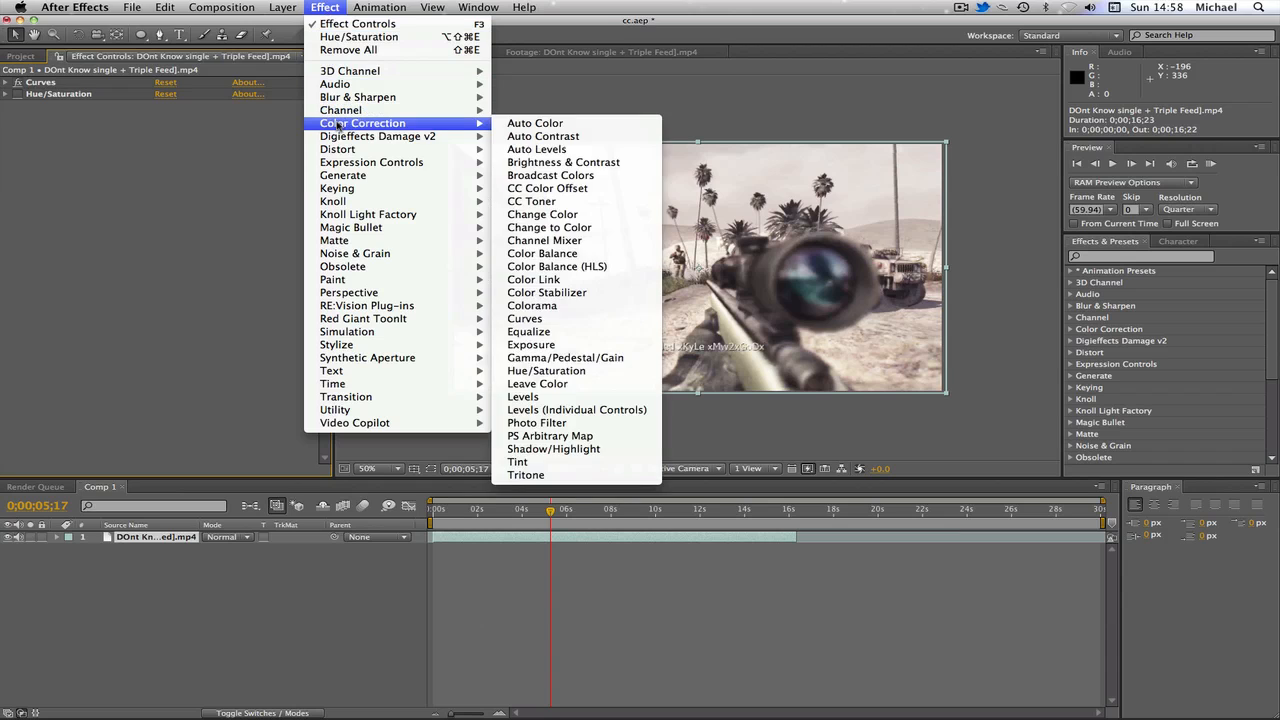
mouse_move(447, 125)
left_click(565, 358)
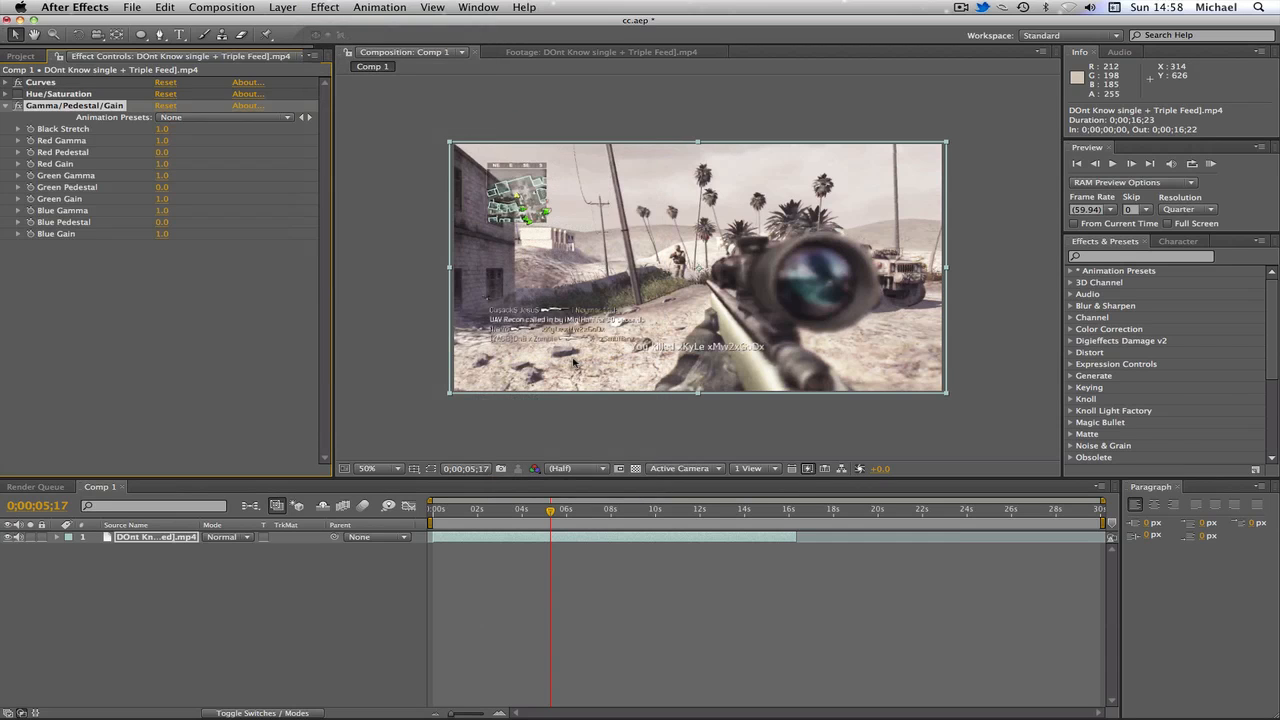
left_click(268, 121)
left_click(269, 135)
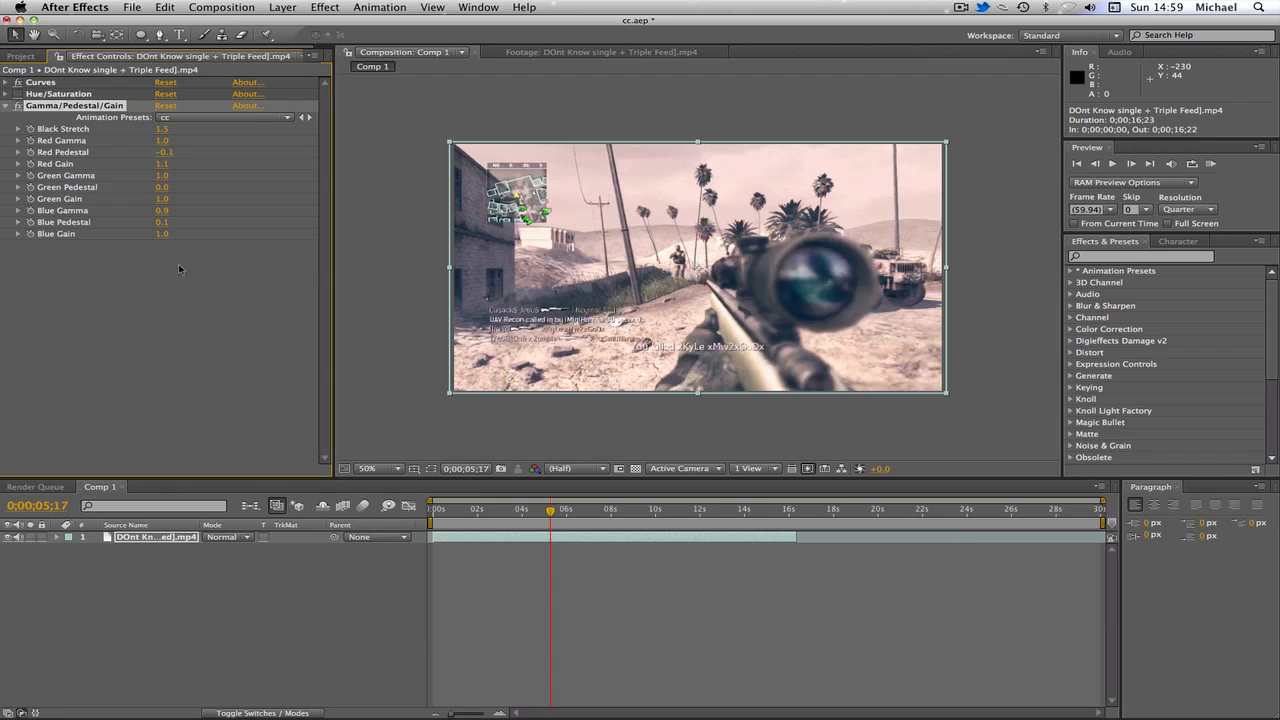
left_click(50, 252)
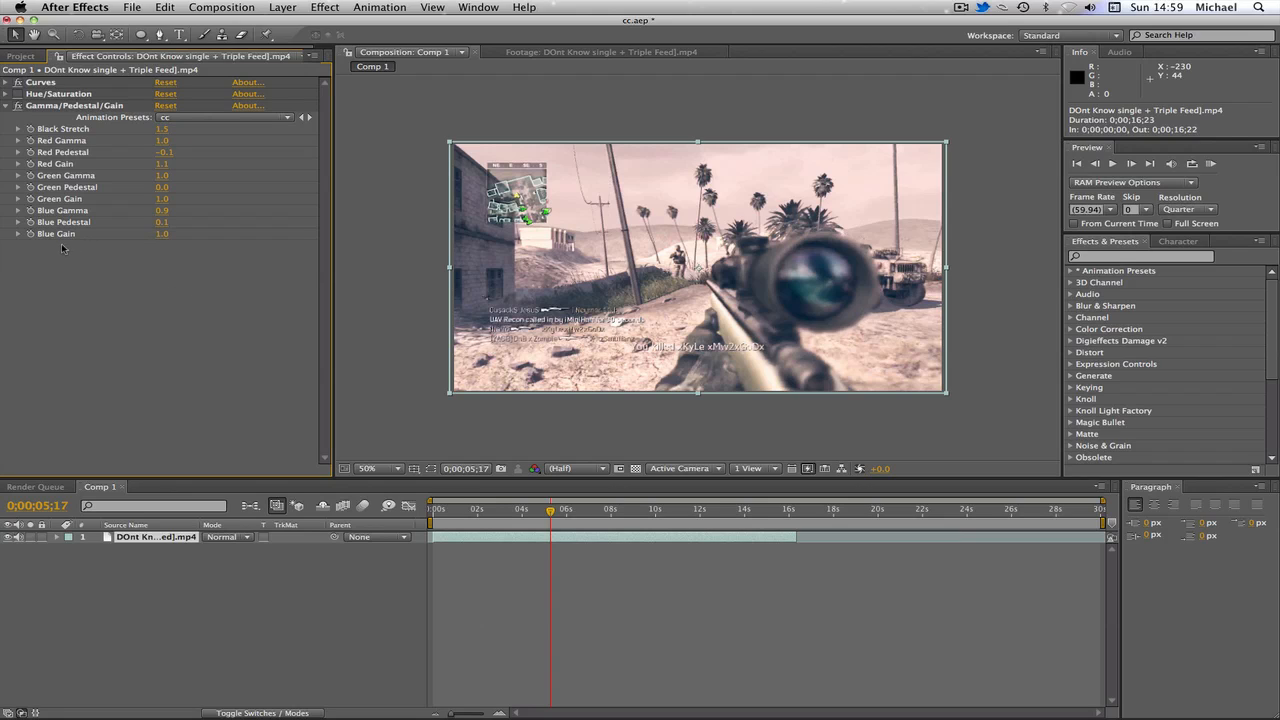
Step: Try a Blue Gain of 0.9 in Gamma/Pedestal/Gain, then set it back to 1
left_click(162, 234)
type("0.9")
key("Return")
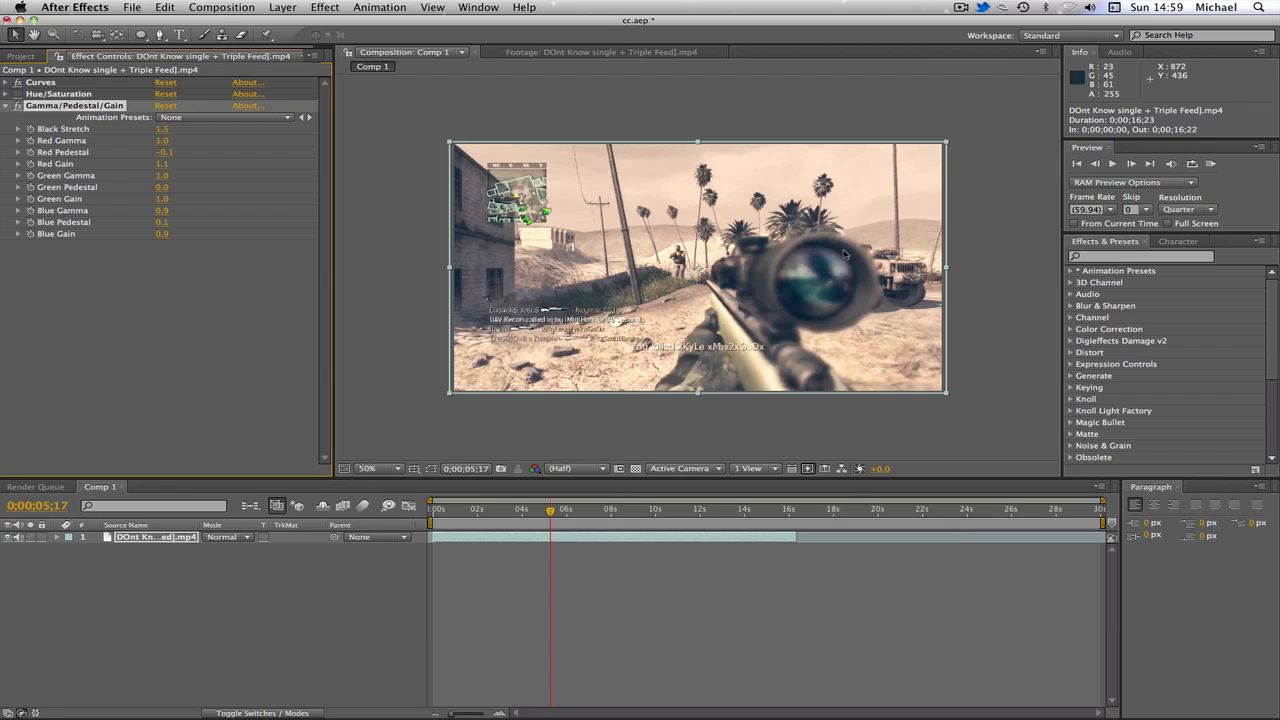
left_click(161, 235)
type("1")
key("Return")
Step: Compare the grade with the Curves effect toggled off and on, then collapse the Gamma/Pedestal/Gain effect
left_click(165, 303)
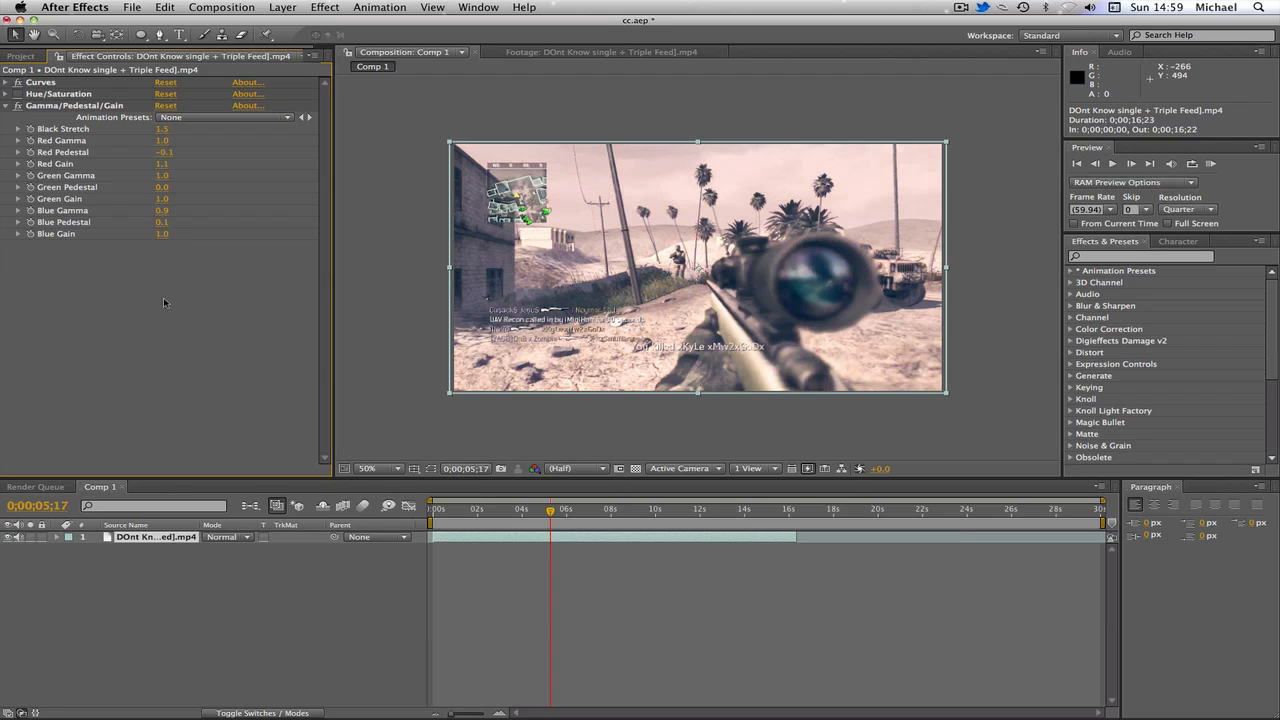
left_click(17, 83)
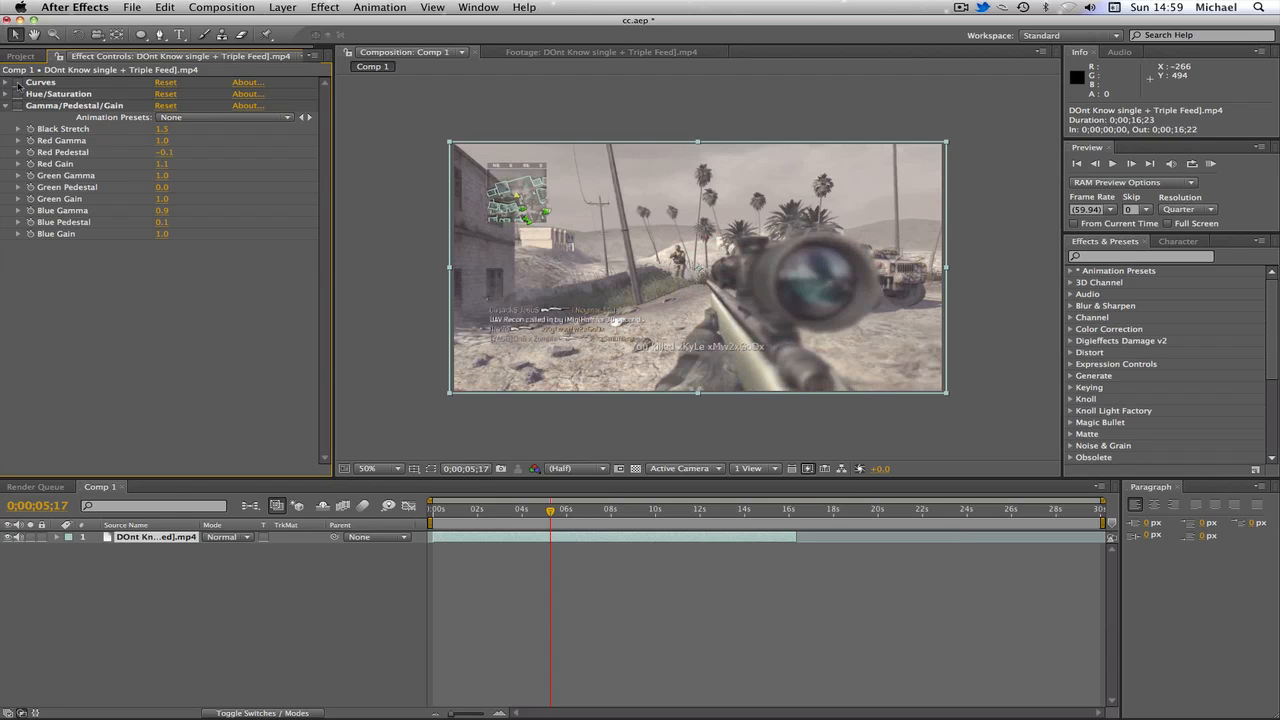
left_click(17, 84)
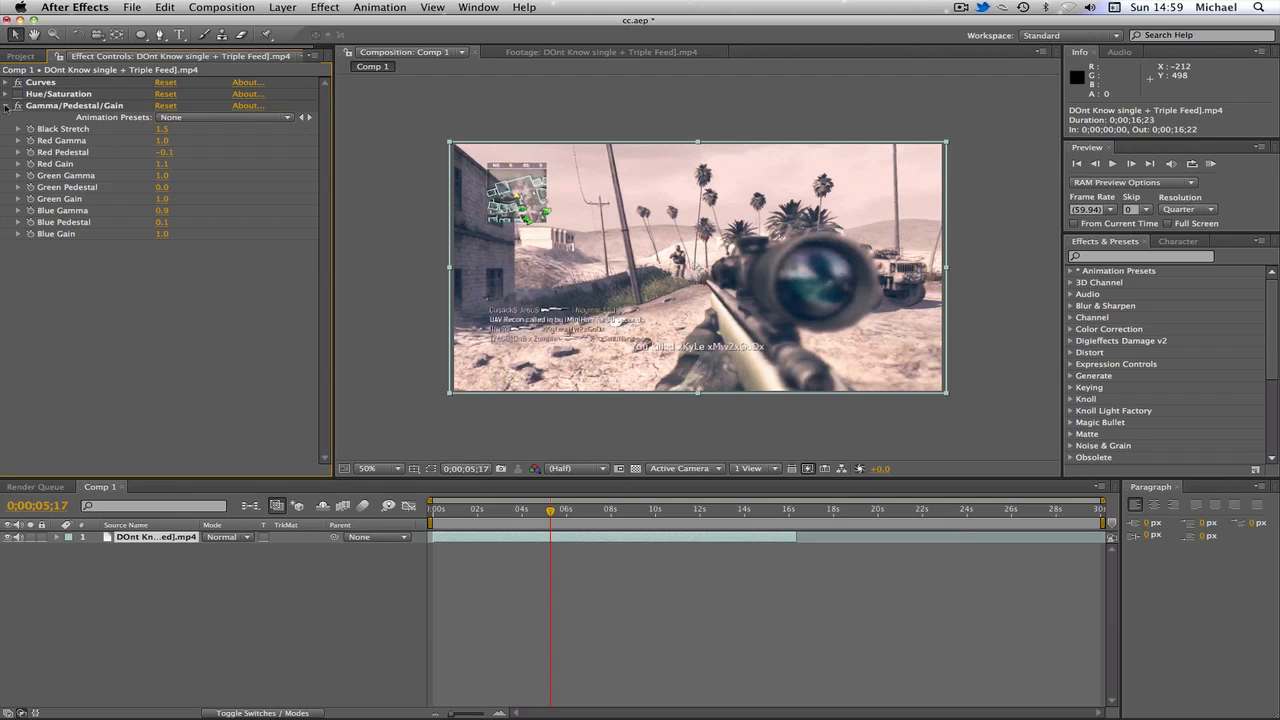
left_click(7, 106)
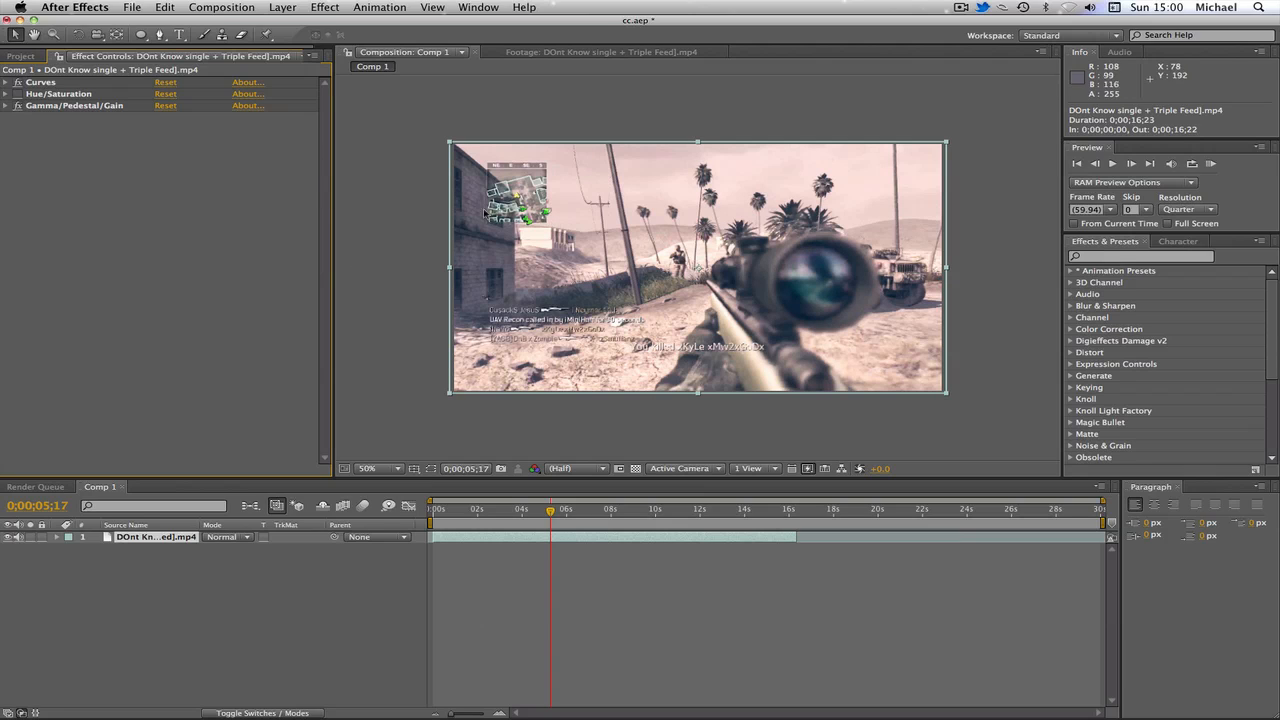
left_click(447, 126)
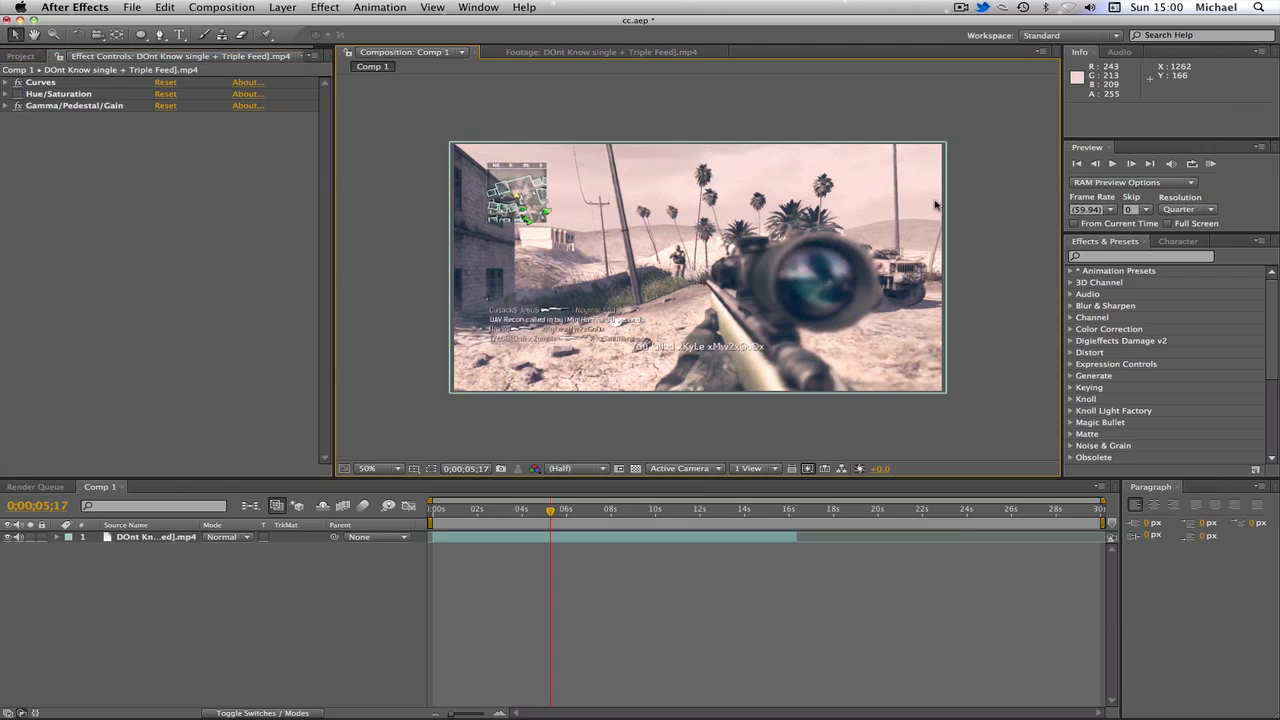
right_click(215, 603)
mouse_move(262, 594)
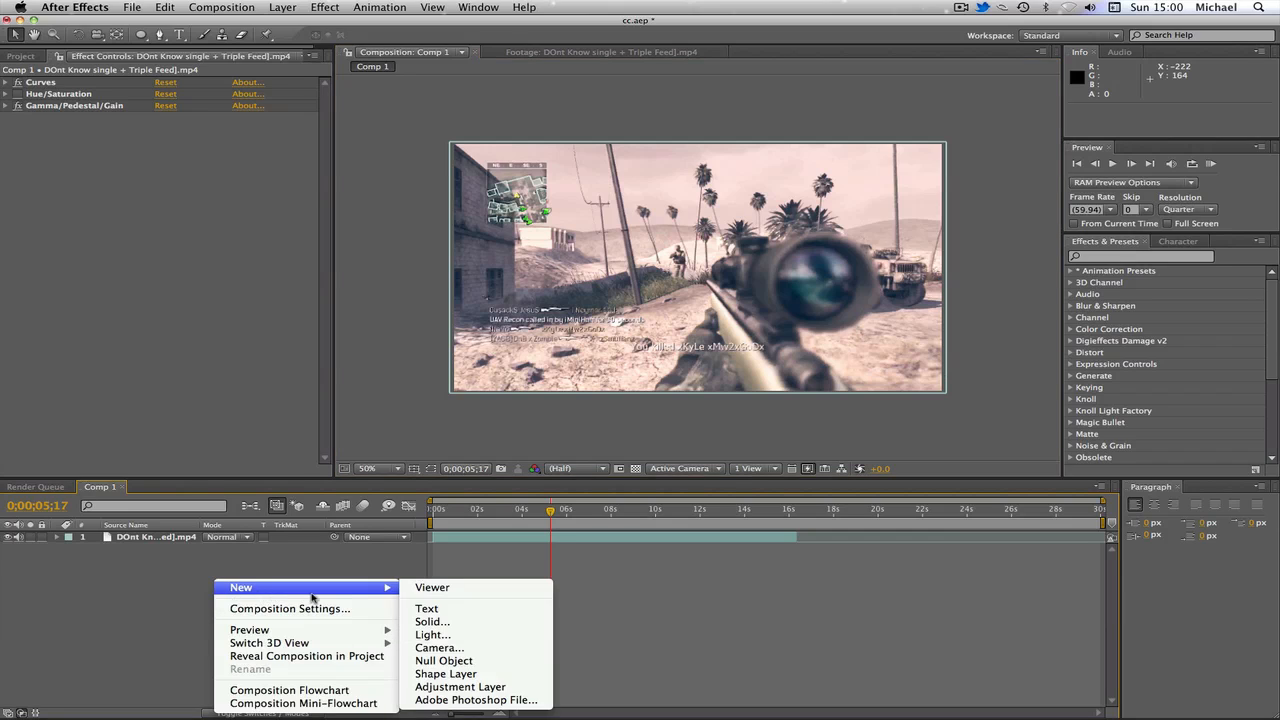
left_click(80, 323)
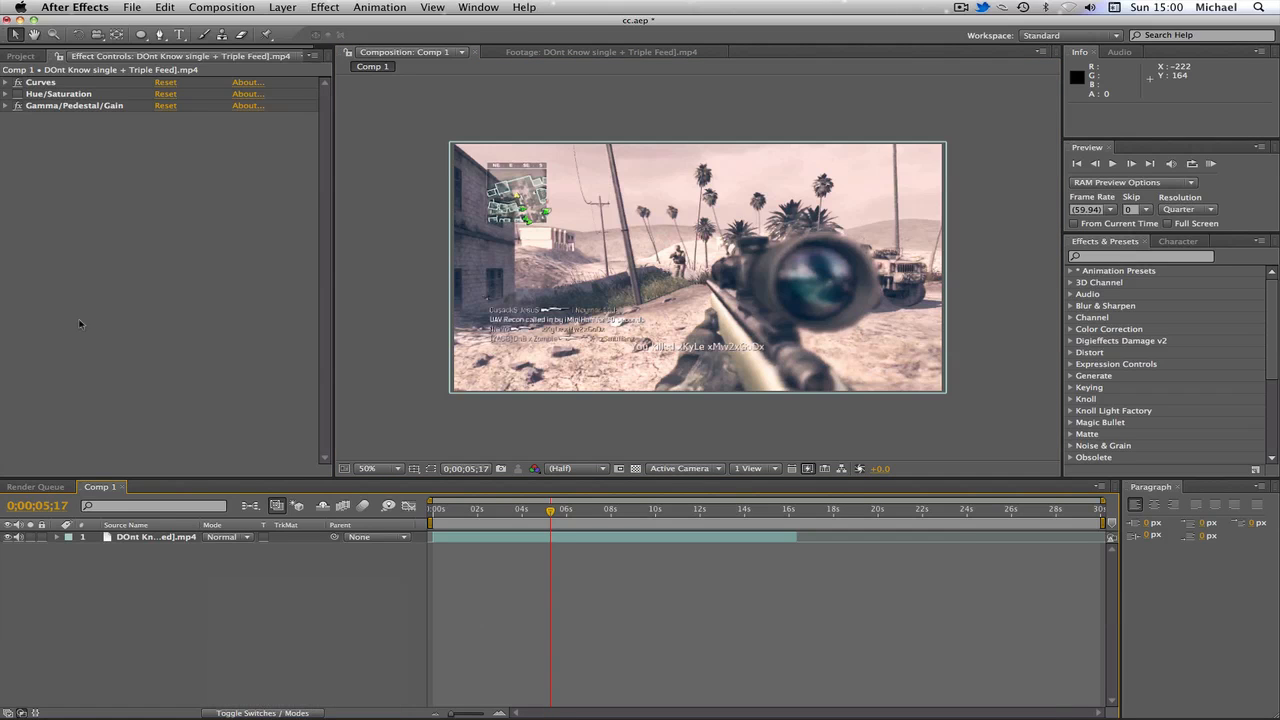
Step: Add a new adjustment layer to the composition
right_click(164, 637)
mouse_move(160, 590)
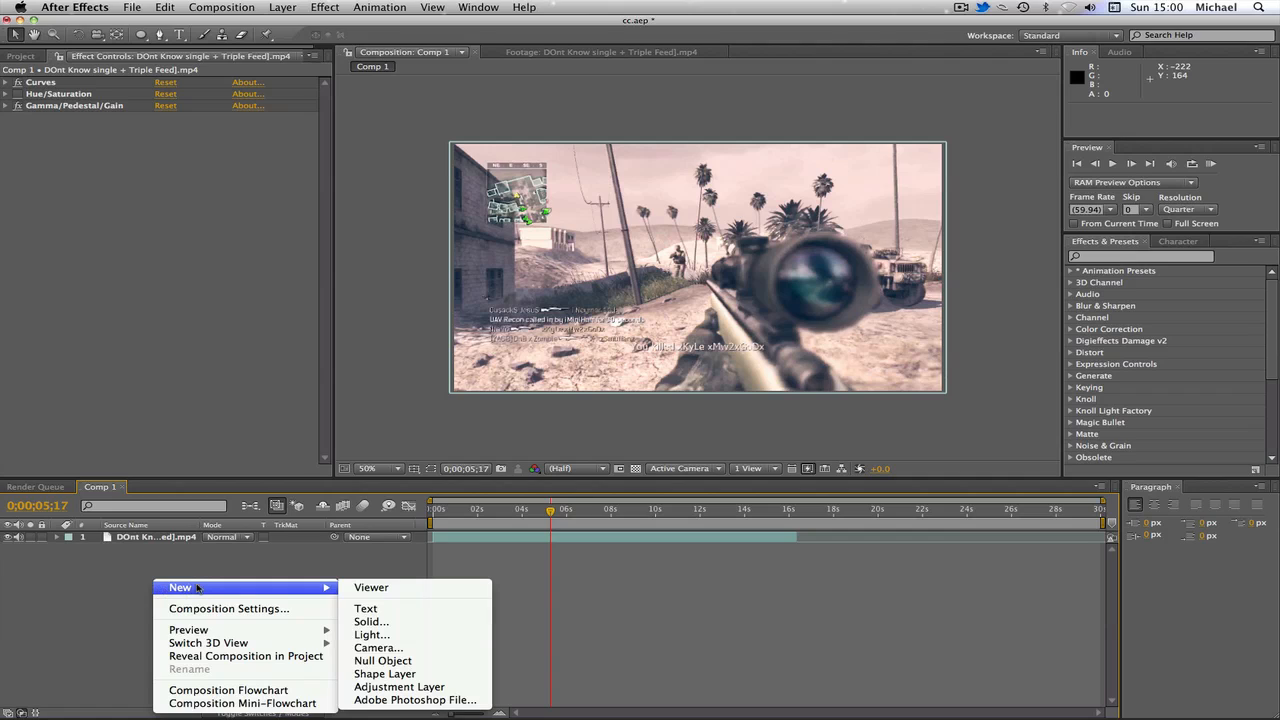
left_click(414, 688)
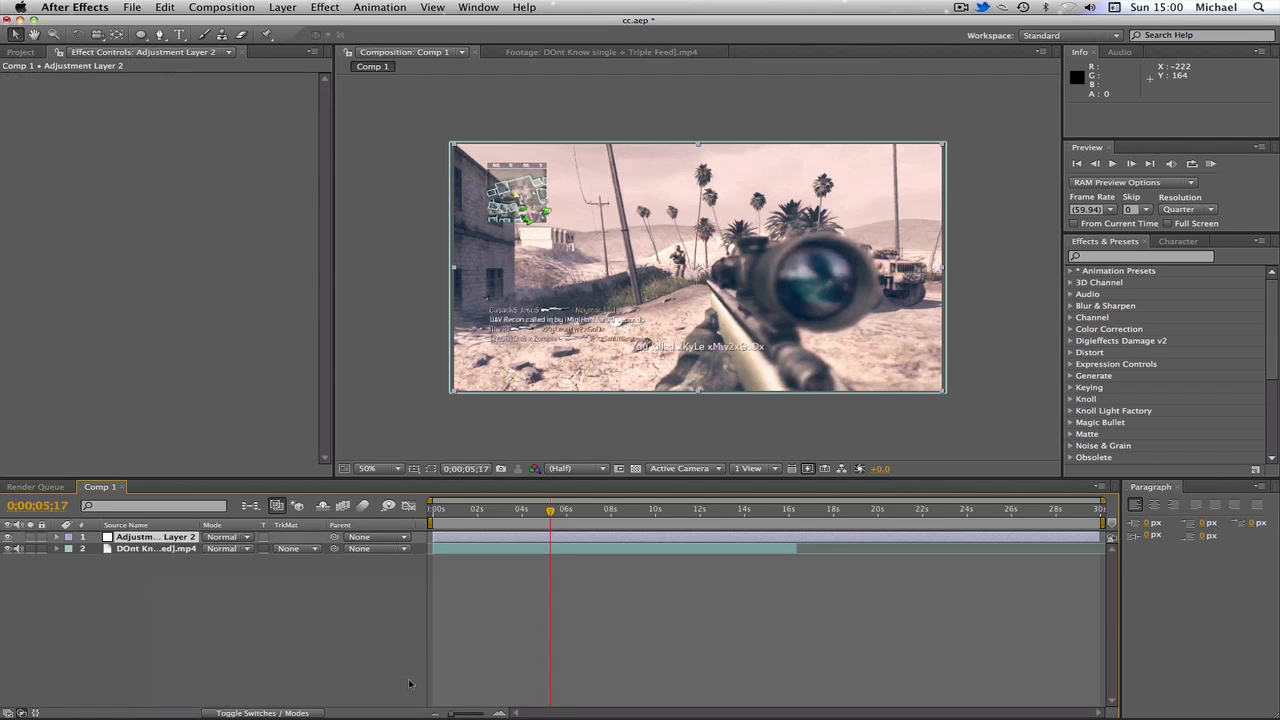
Step: Draw a wide elliptical mask across the top of the frame on the adjustment layer
left_click(142, 36)
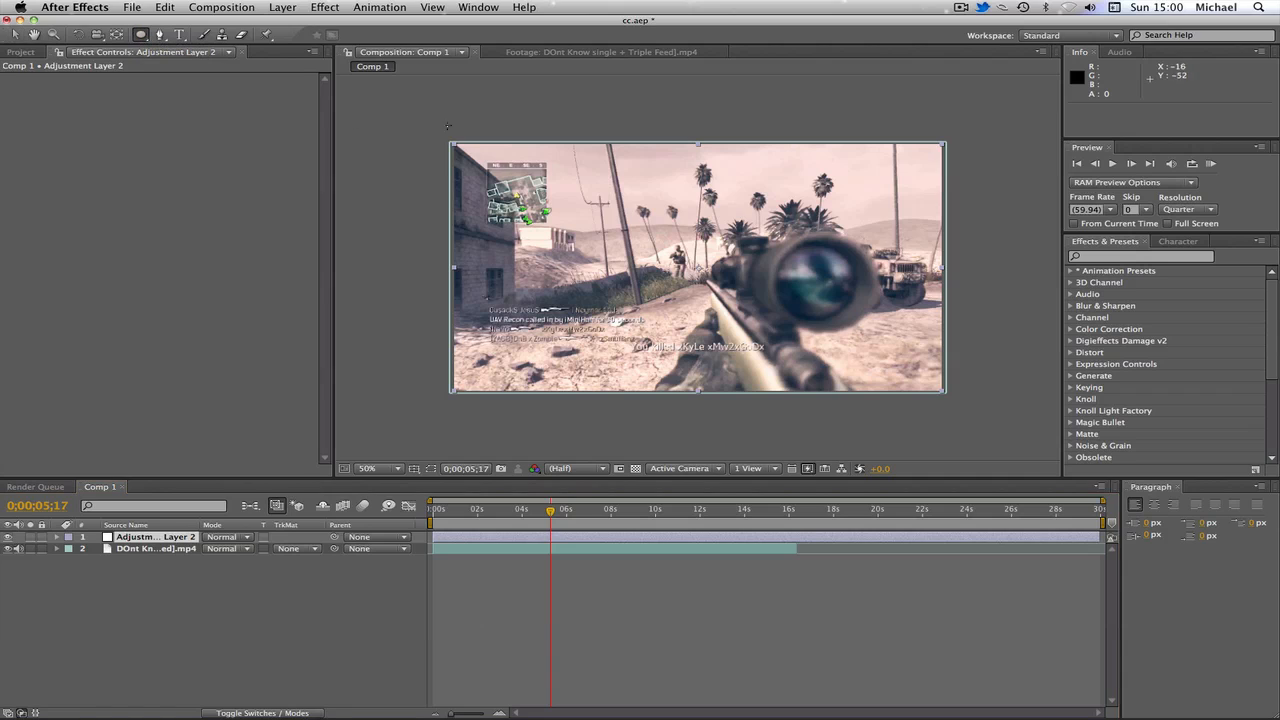
left_click_drag(404, 111, 1004, 219)
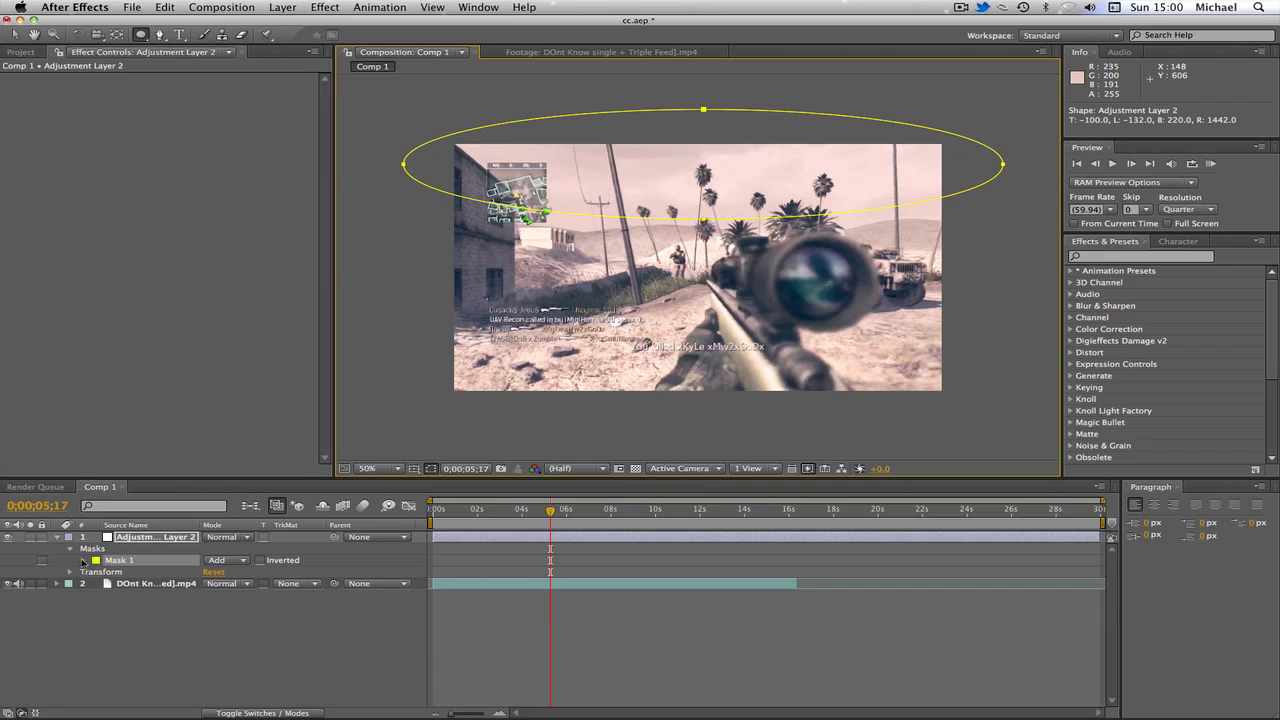
Step: Apply a Curves color correction effect to the adjustment layer
left_click(328, 8)
mouse_move(370, 18)
mouse_move(326, 9)
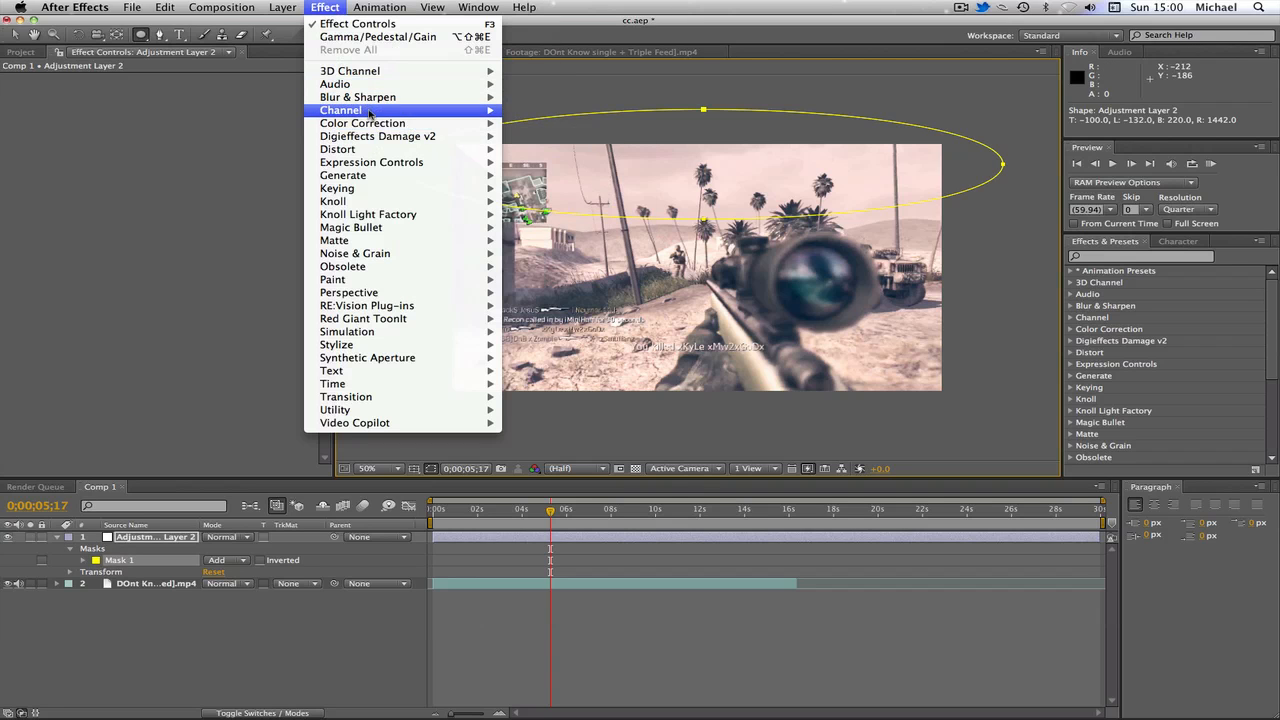
mouse_move(386, 124)
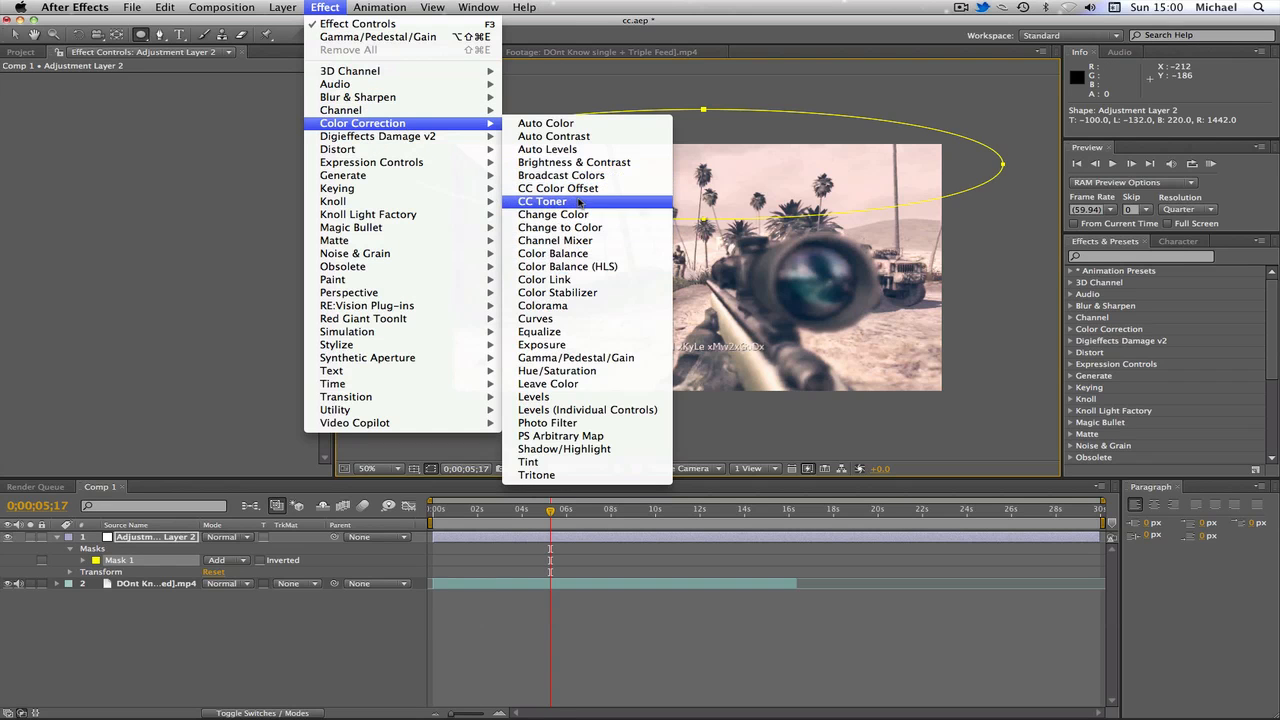
left_click(540, 318)
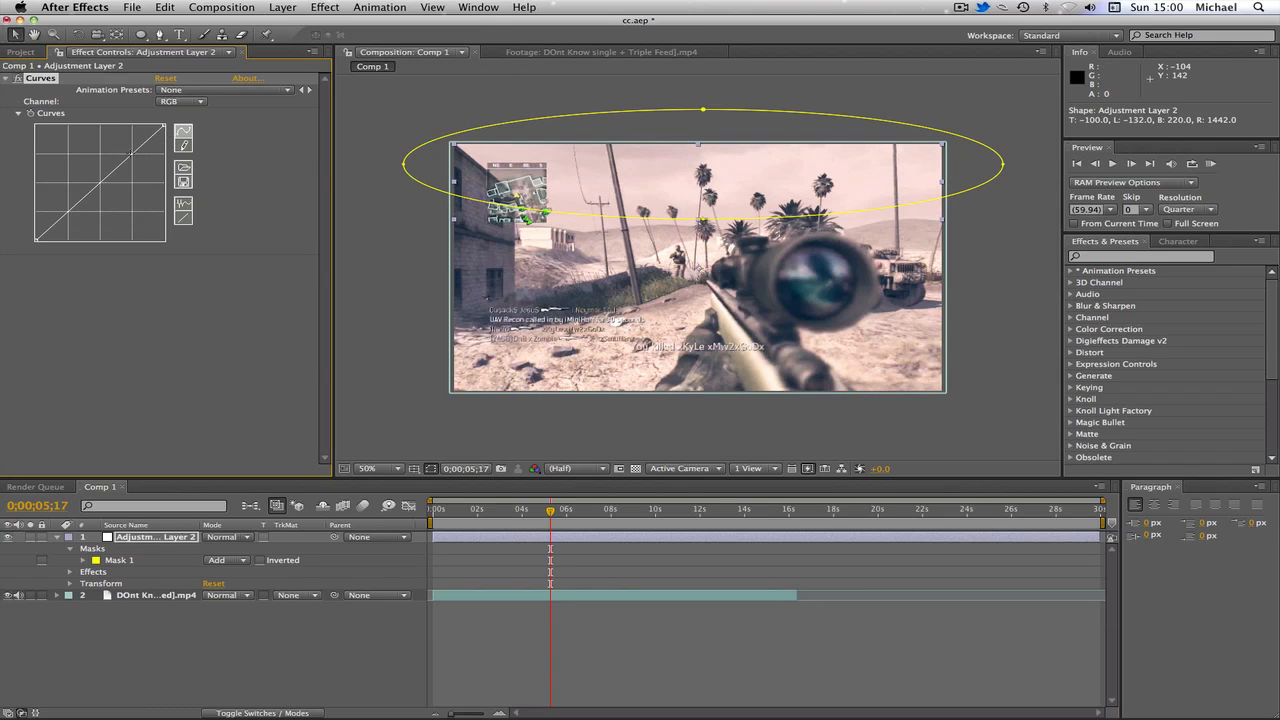
Step: Switch the Curves channel to Blue and bend the blue curve into a gentle S-shape
left_click(195, 102)
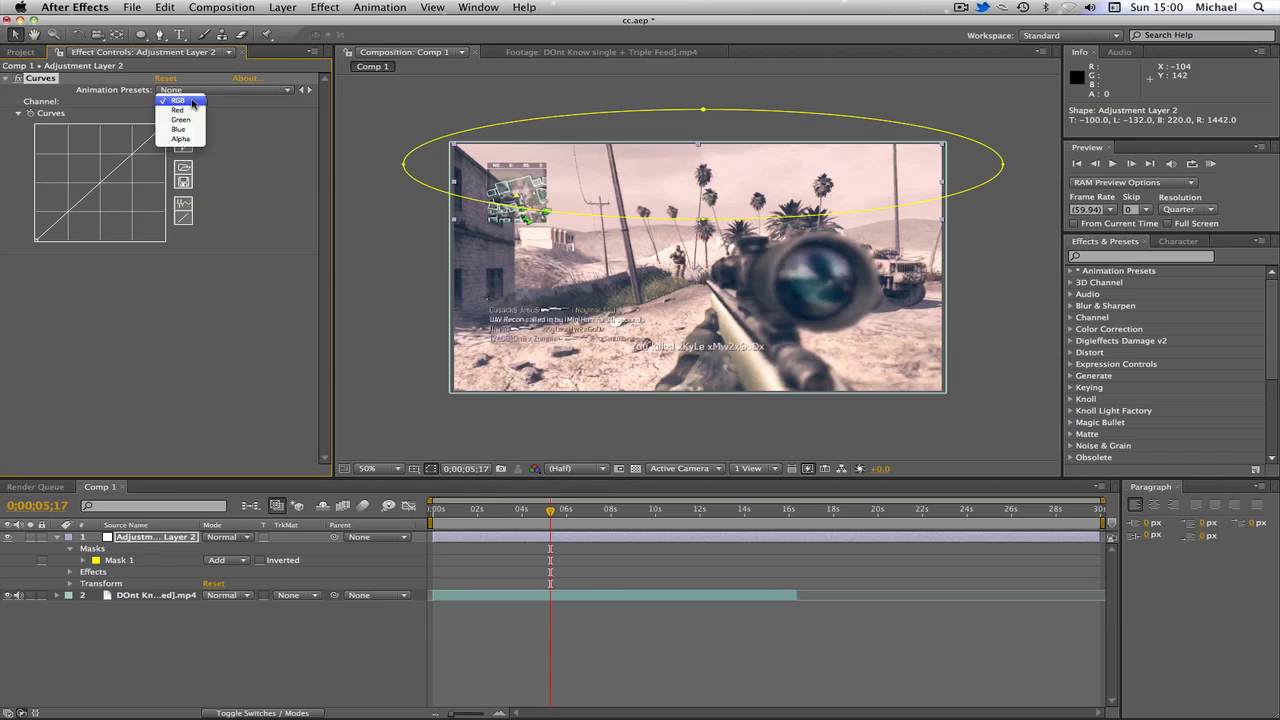
left_click(188, 129)
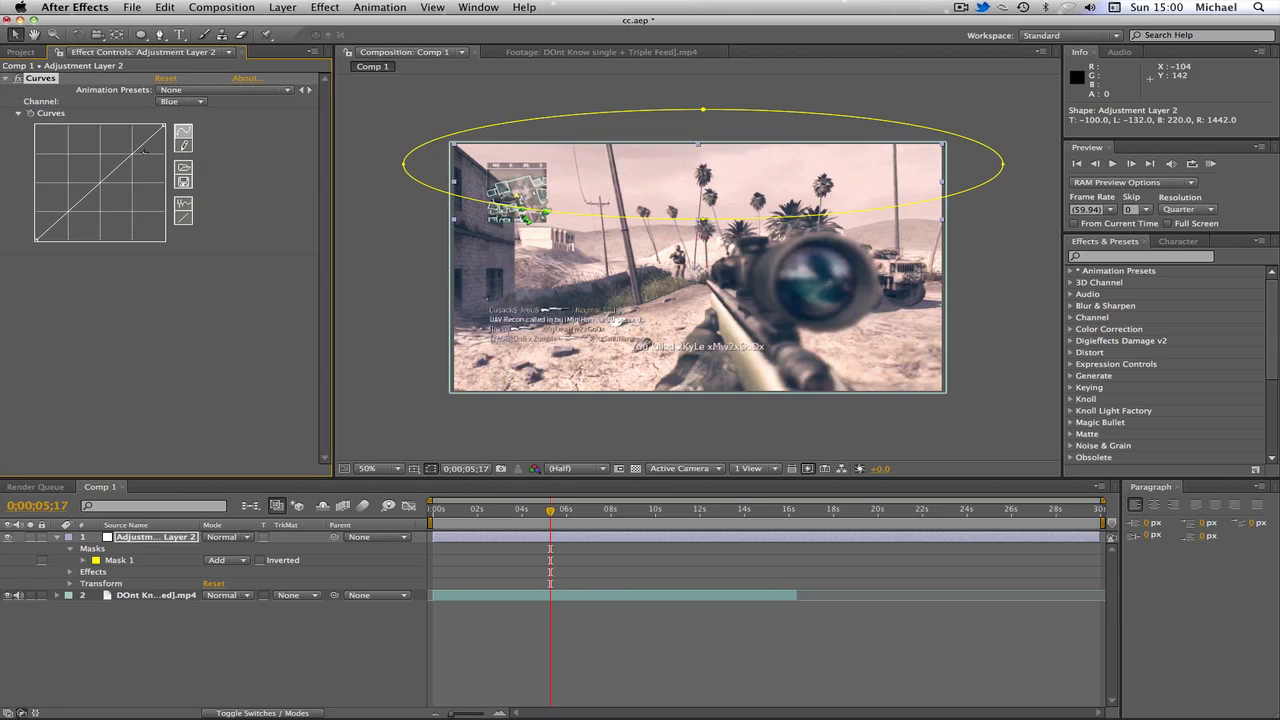
left_click_drag(131, 156, 129, 151)
left_click_drag(67, 207, 68, 215)
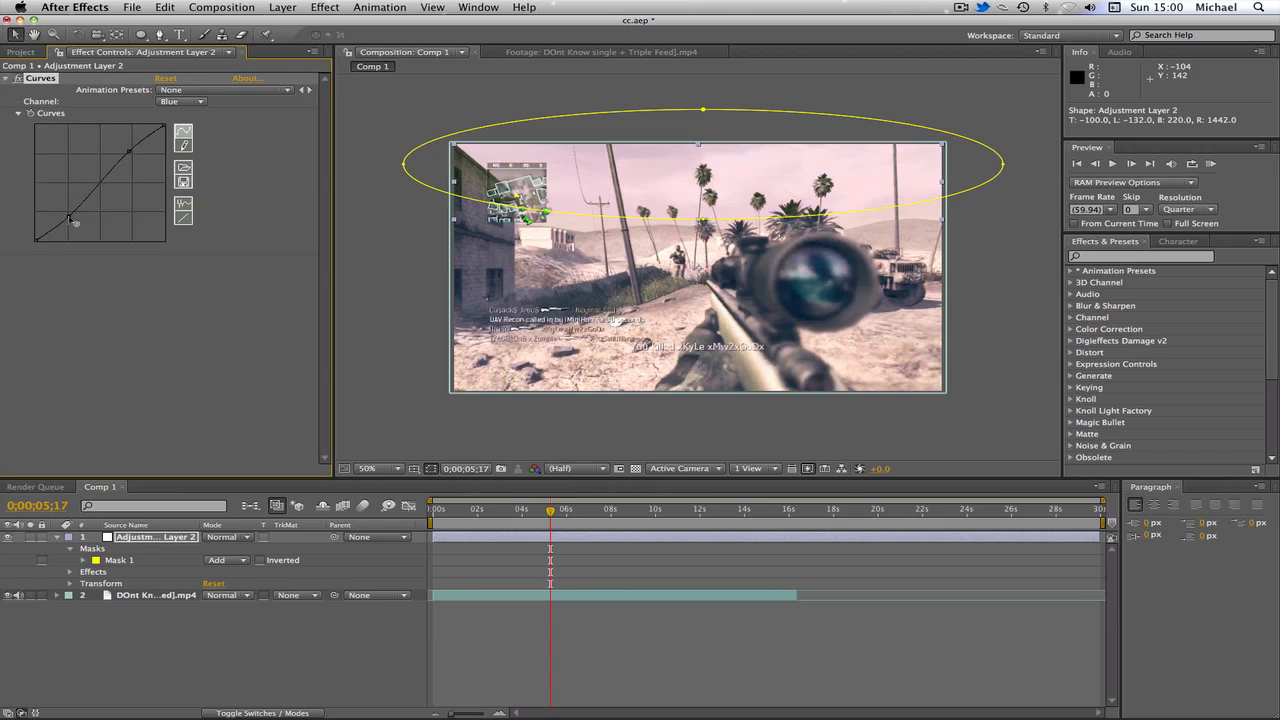
Step: Switch the Curves channel to Red and bend the red curve into a similar S-shape
left_click(179, 101)
left_click(178, 81)
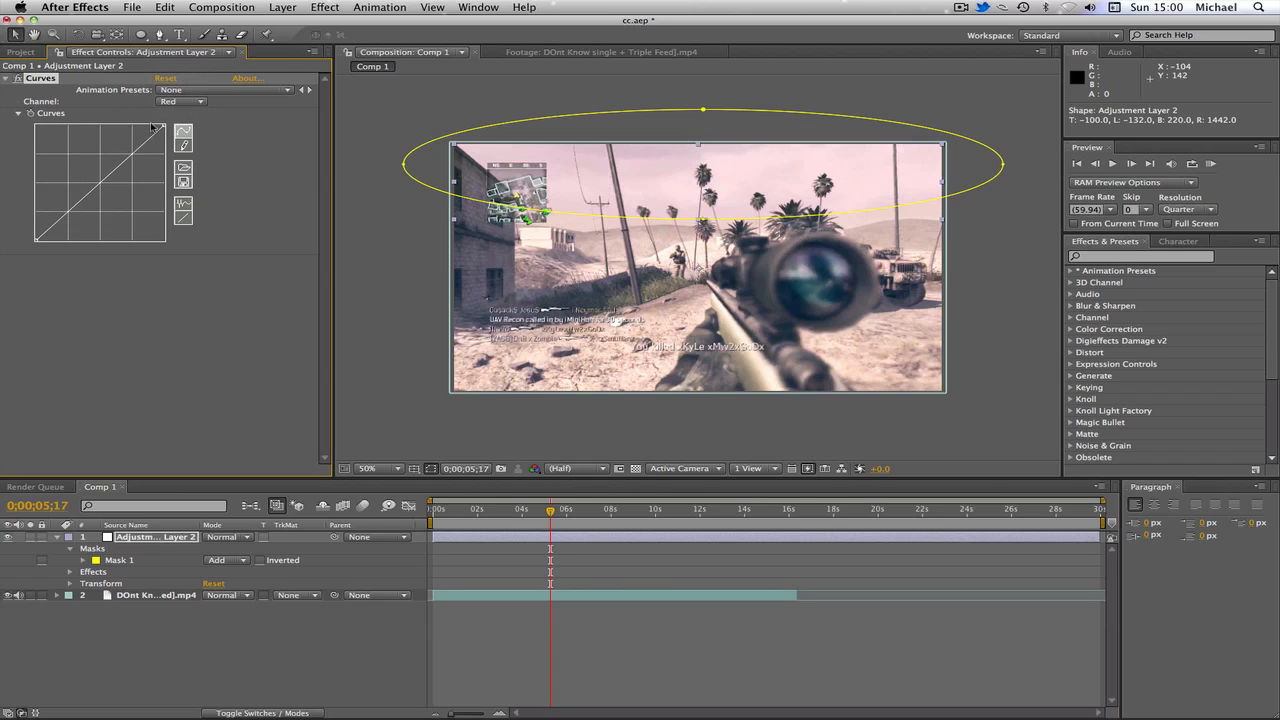
left_click_drag(132, 153, 129, 148)
left_click_drag(57, 208, 73, 216)
Step: Switch the Curves channel back to RGB and shape an S-curve raising highlights and deepening shadows
left_click(182, 101)
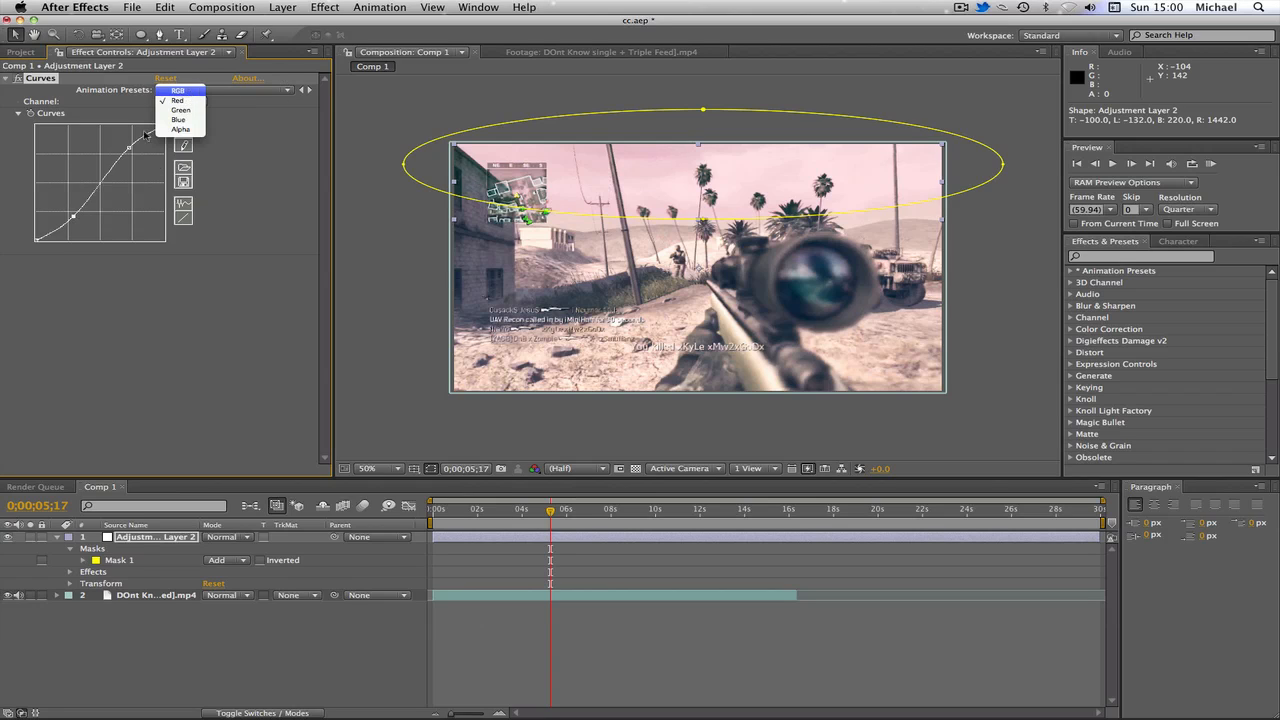
left_click(174, 90)
left_click_drag(131, 153, 128, 149)
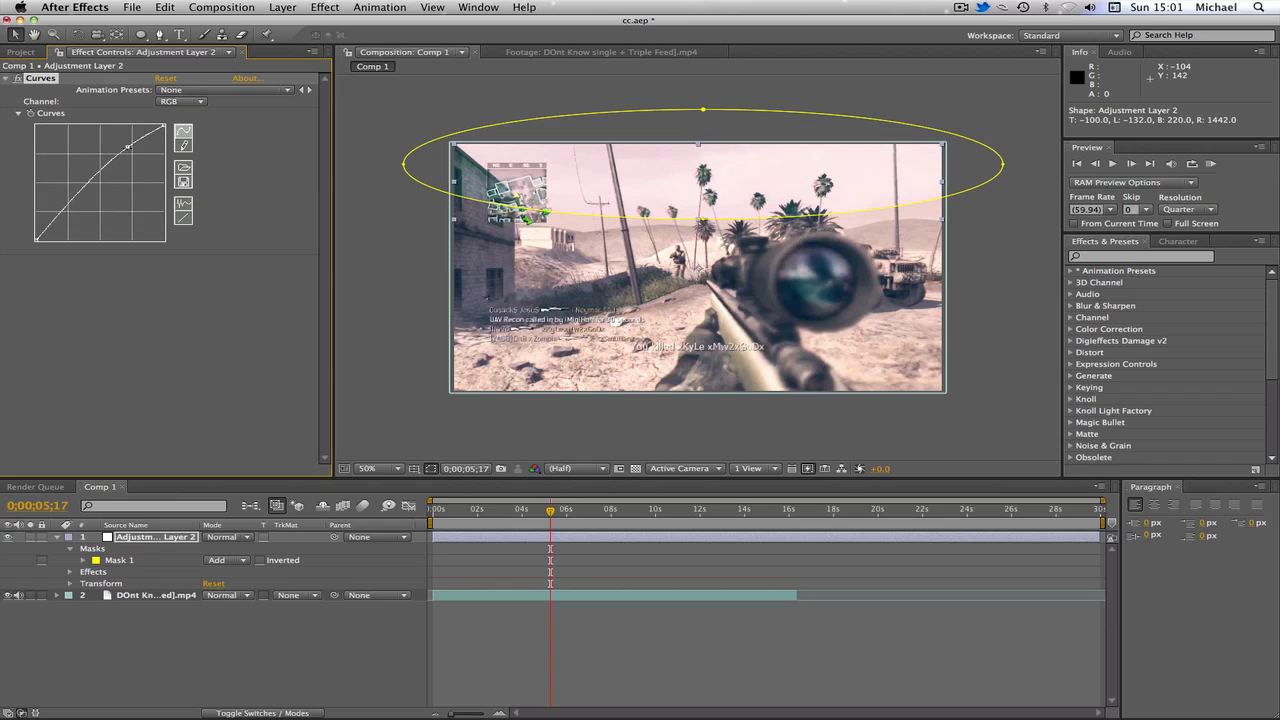
left_click_drag(68, 206, 73, 218)
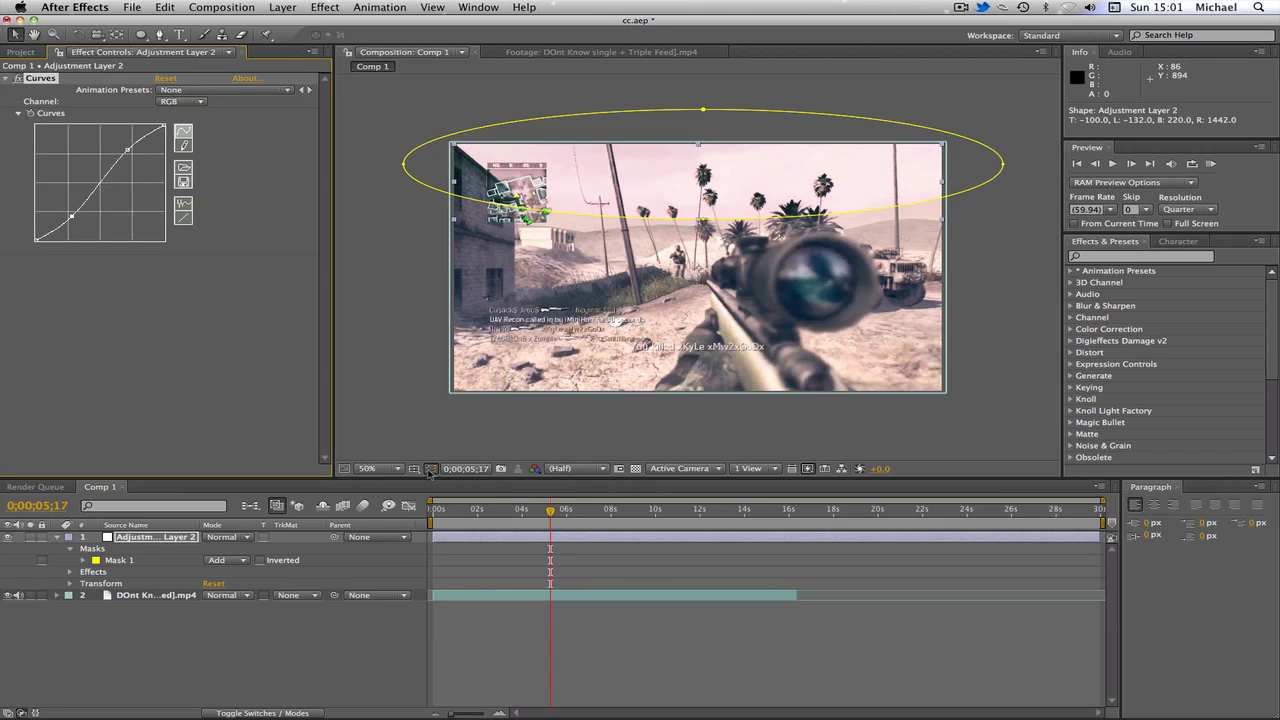
left_click(646, 169)
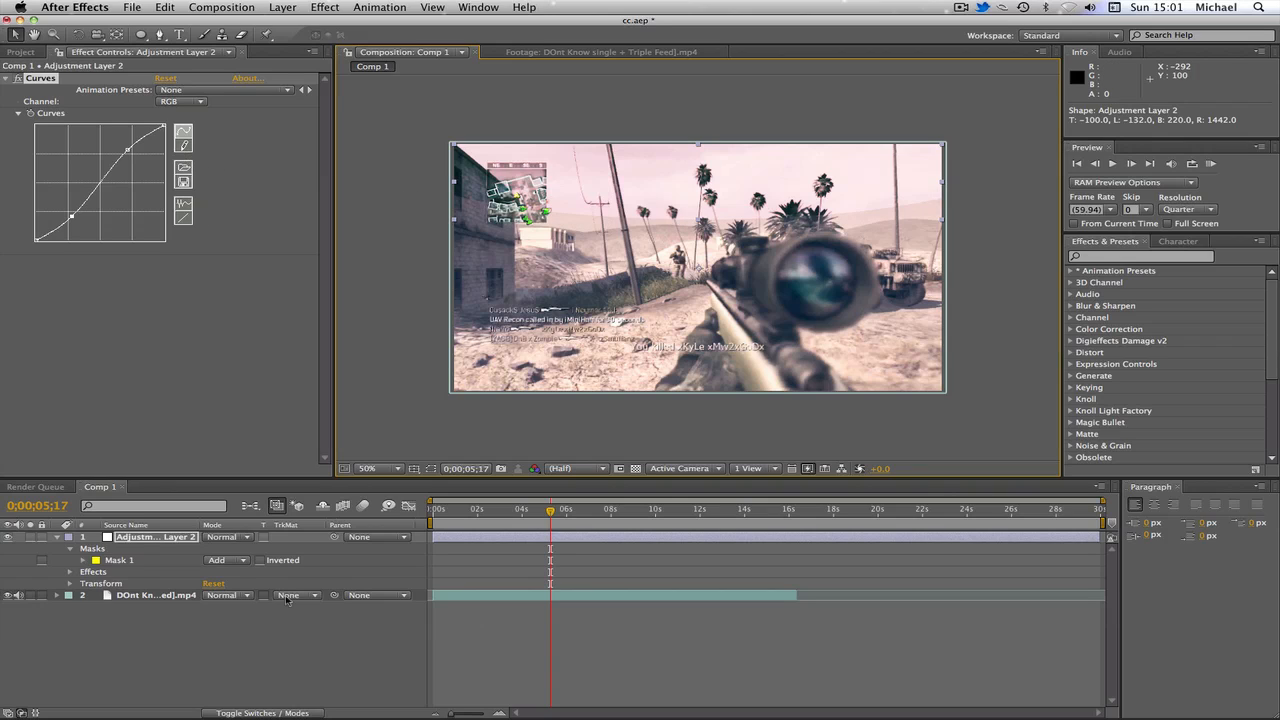
Step: Set the adjustment layer's Mask 1 feather to 100 pixels
left_click(85, 561)
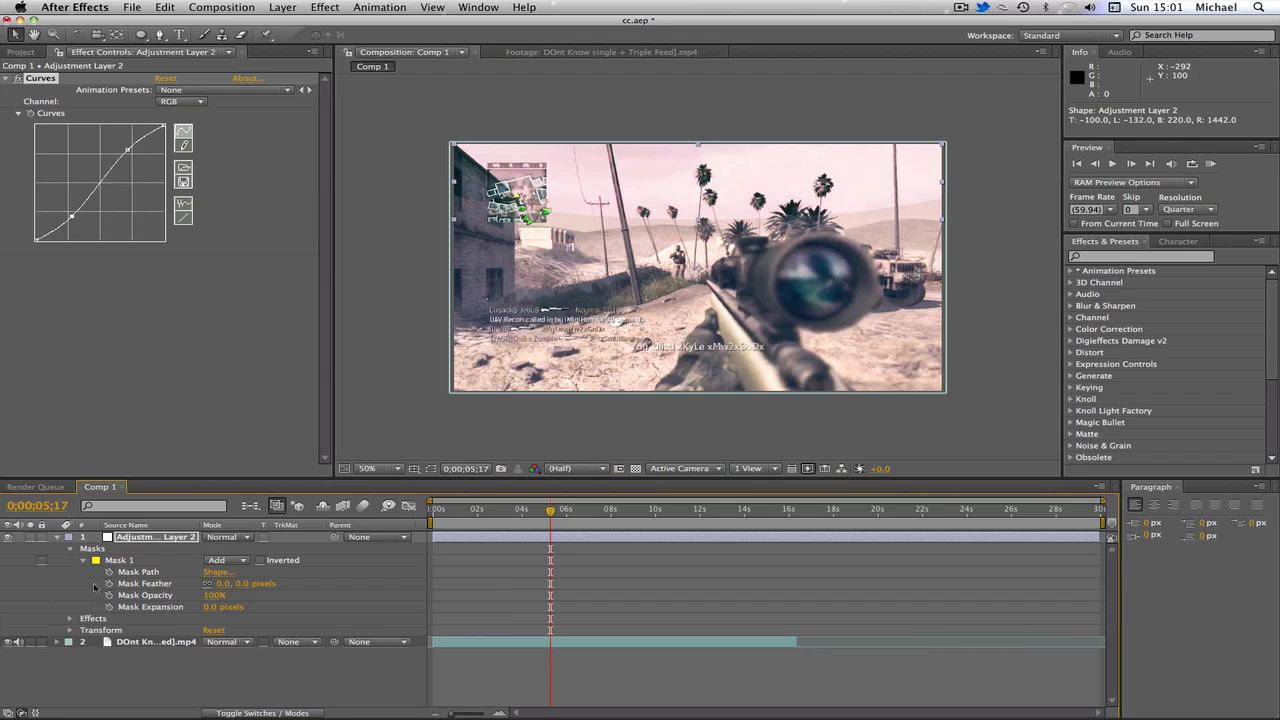
left_click(244, 584)
type("100")
key("Return")
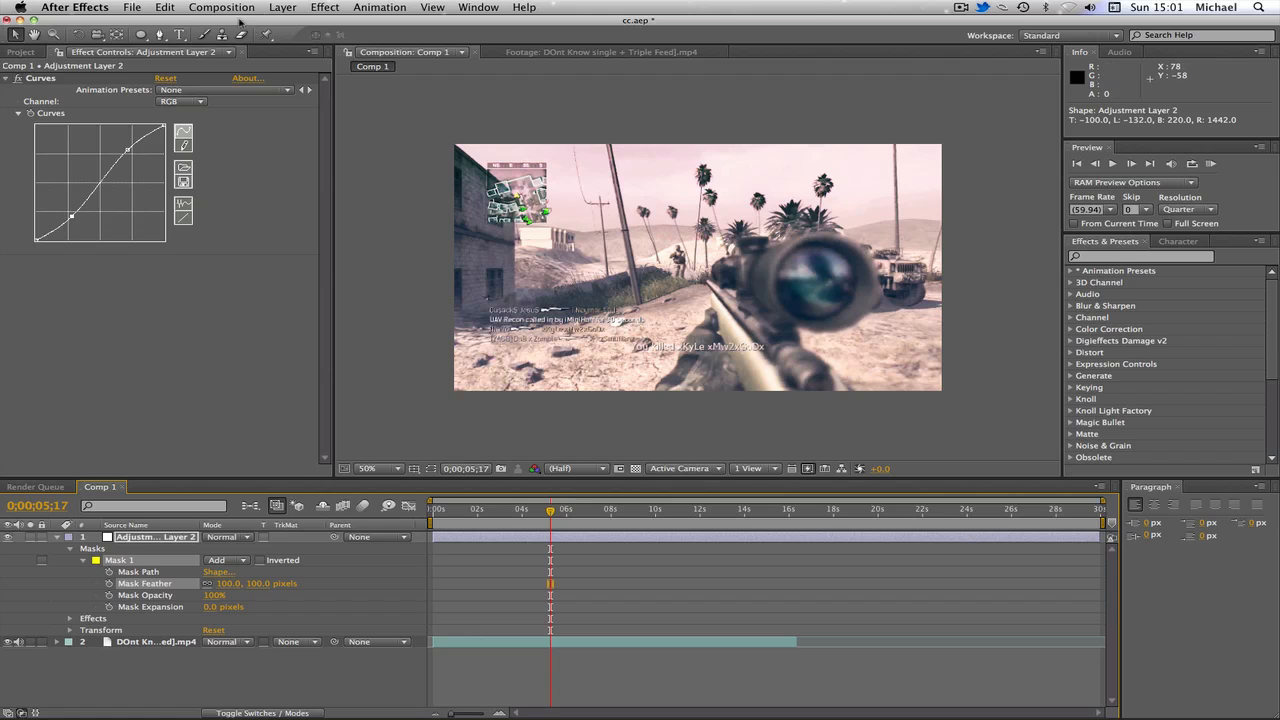
Step: Move the playhead to about 3 seconds and compare the clip with its Curves effect toggled off and on
left_click(35, 52)
left_click(410, 264)
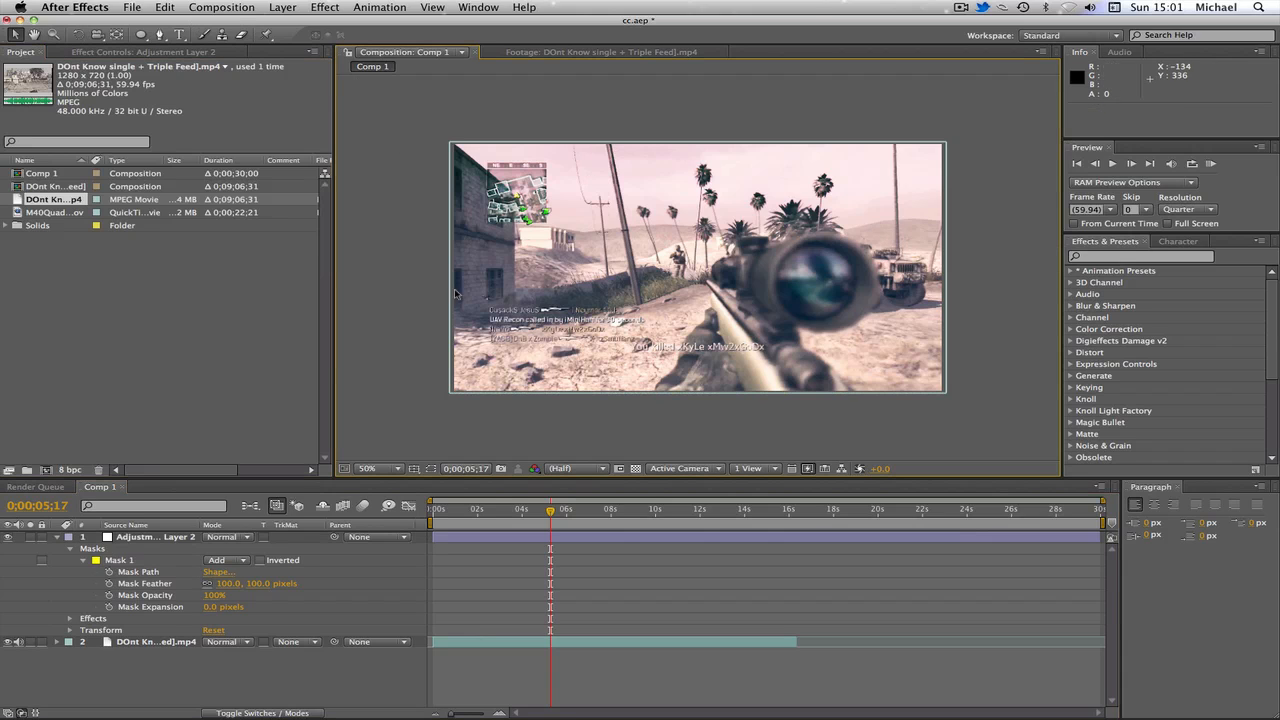
left_click(520, 509)
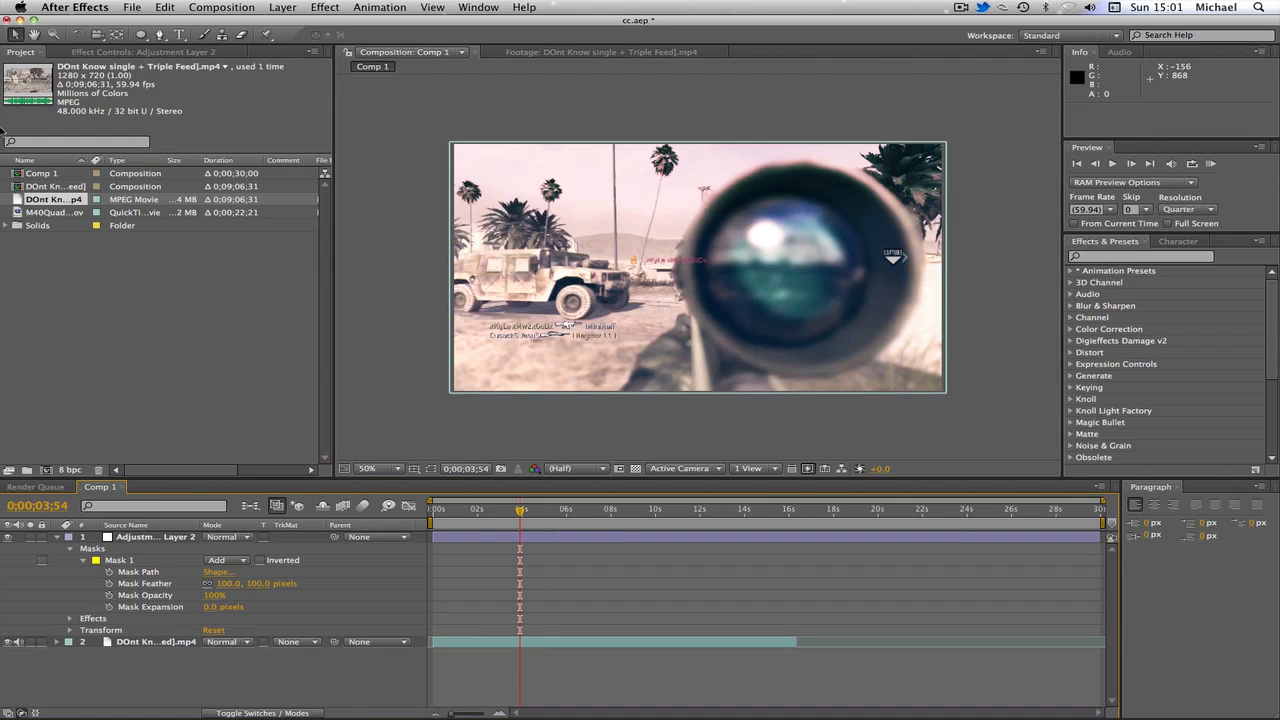
left_click(57, 538)
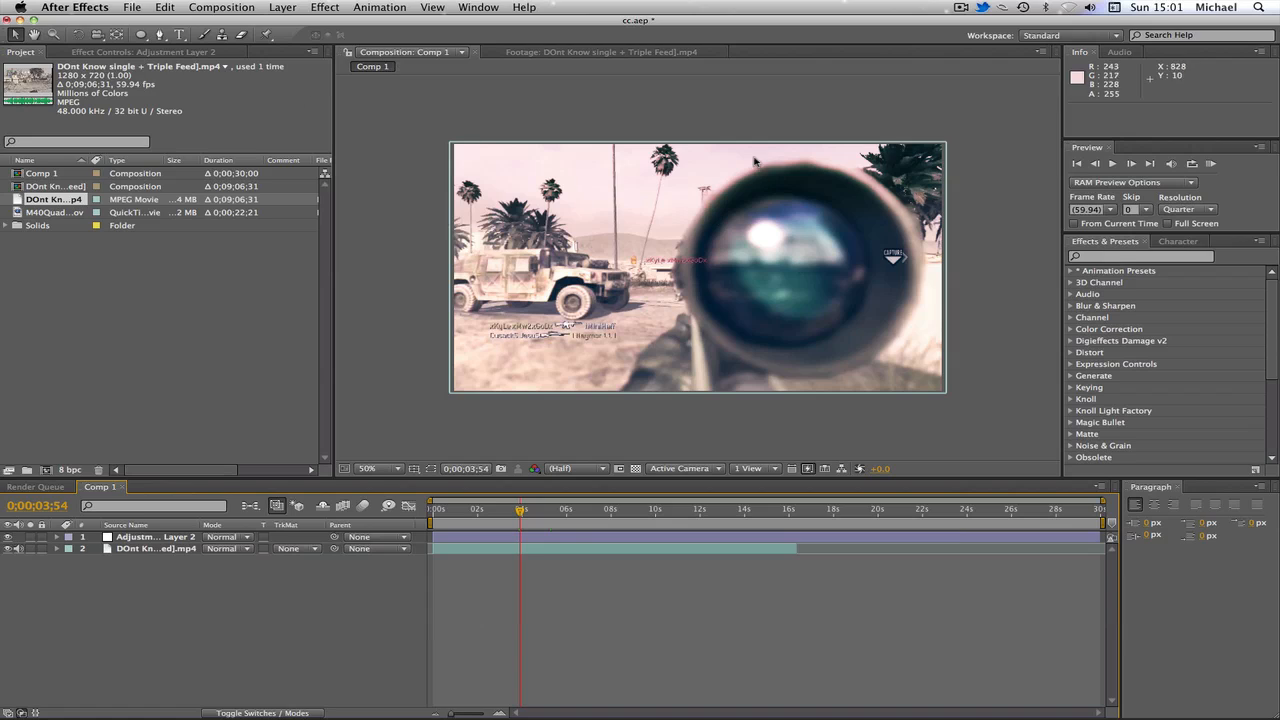
left_click(8, 537)
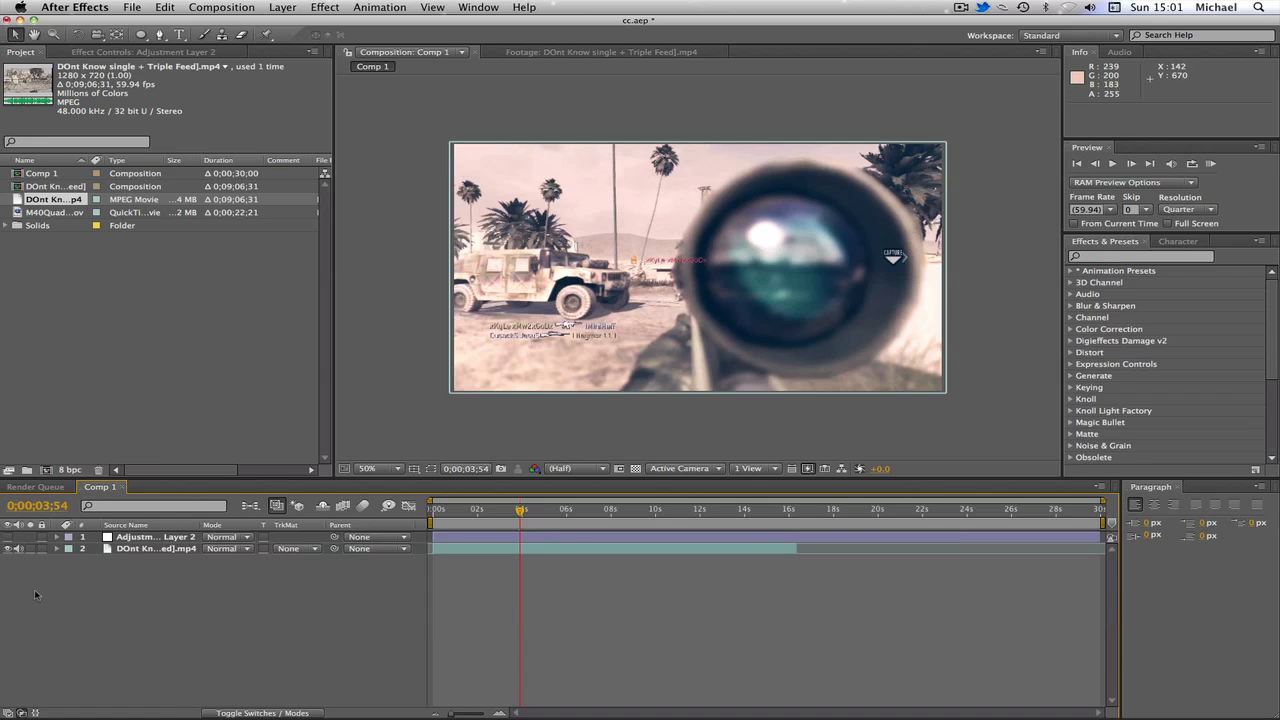
left_click(58, 549)
left_click(70, 561)
left_click(9, 572)
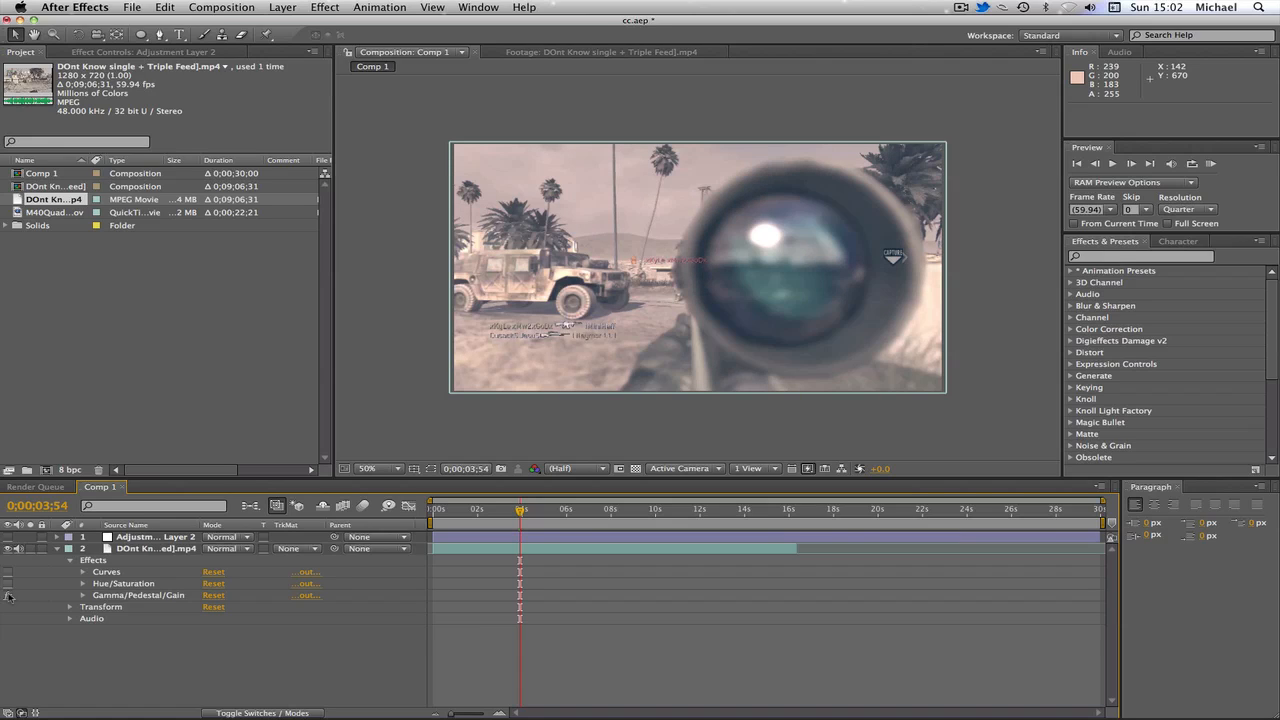
left_click(8, 573)
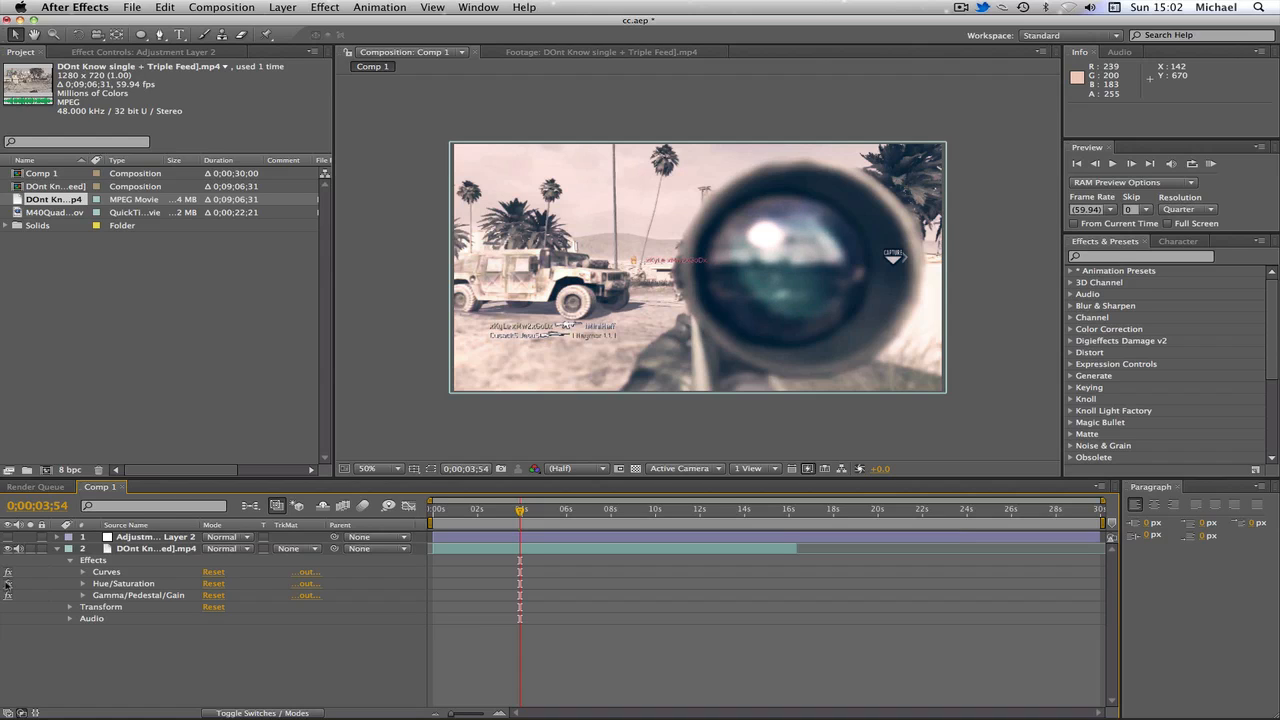
Step: Try a Blue Gain of 0.9 on the clip's Gamma/Pedestal/Gain effect, then restore it to 1
left_click(83, 596)
scroll(220, 659, "down", 2)
scroll(220, 659, "down", 1)
left_click(219, 677)
type("0")
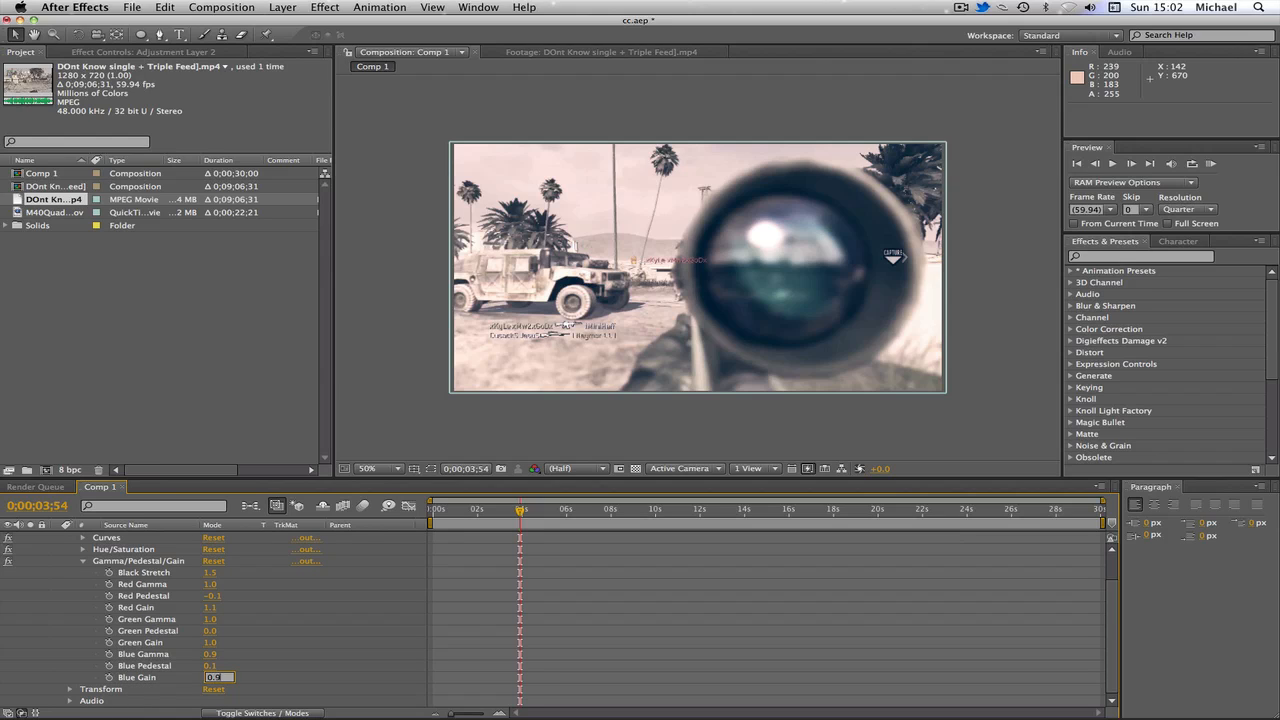
type(".9")
key("Return")
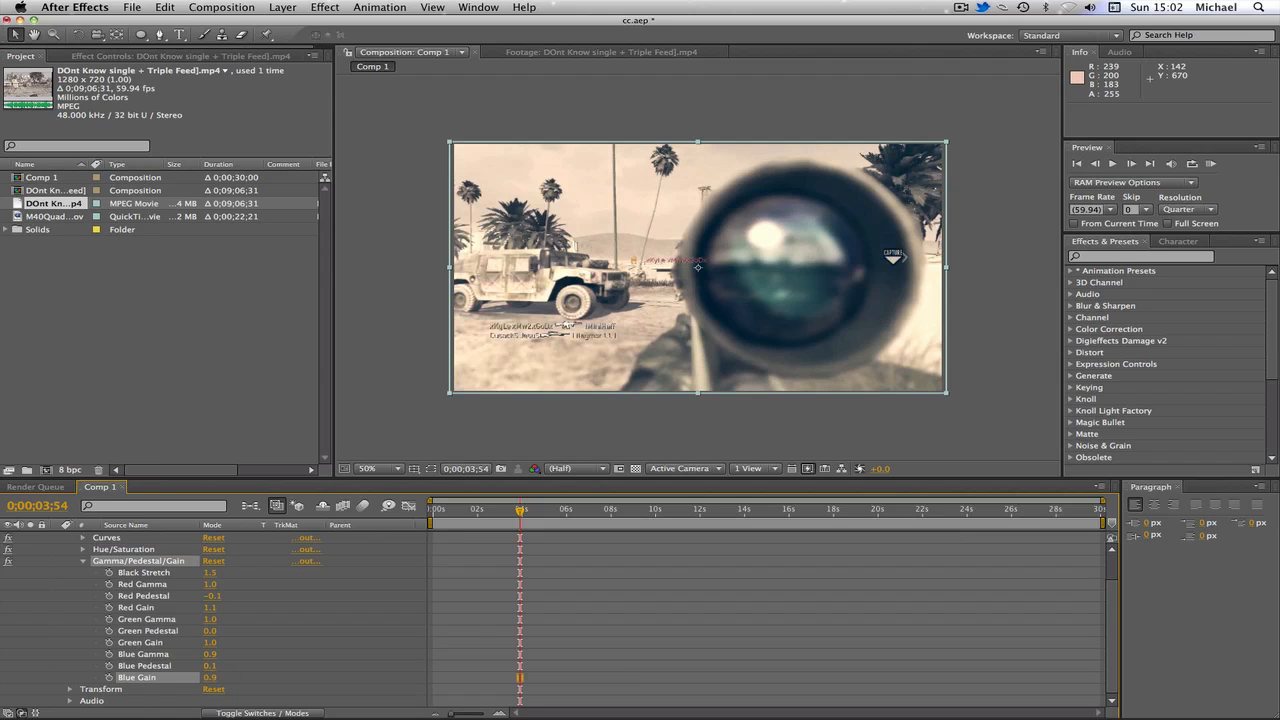
left_click(210, 678)
type("1")
key("Return")
Step: Collapse Gamma/Pedestal/Gain and disable the Hue/Saturation effect on the clip layer
left_click(85, 561)
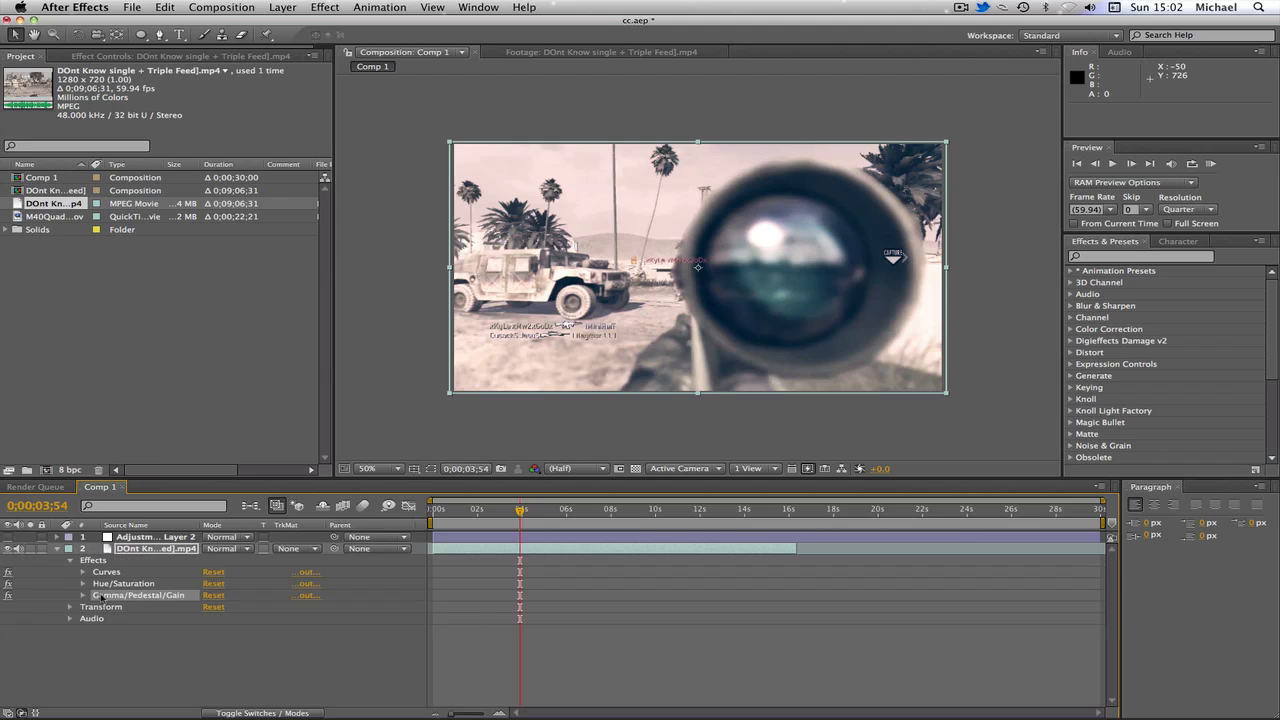
left_click(7, 584)
left_click(8, 538)
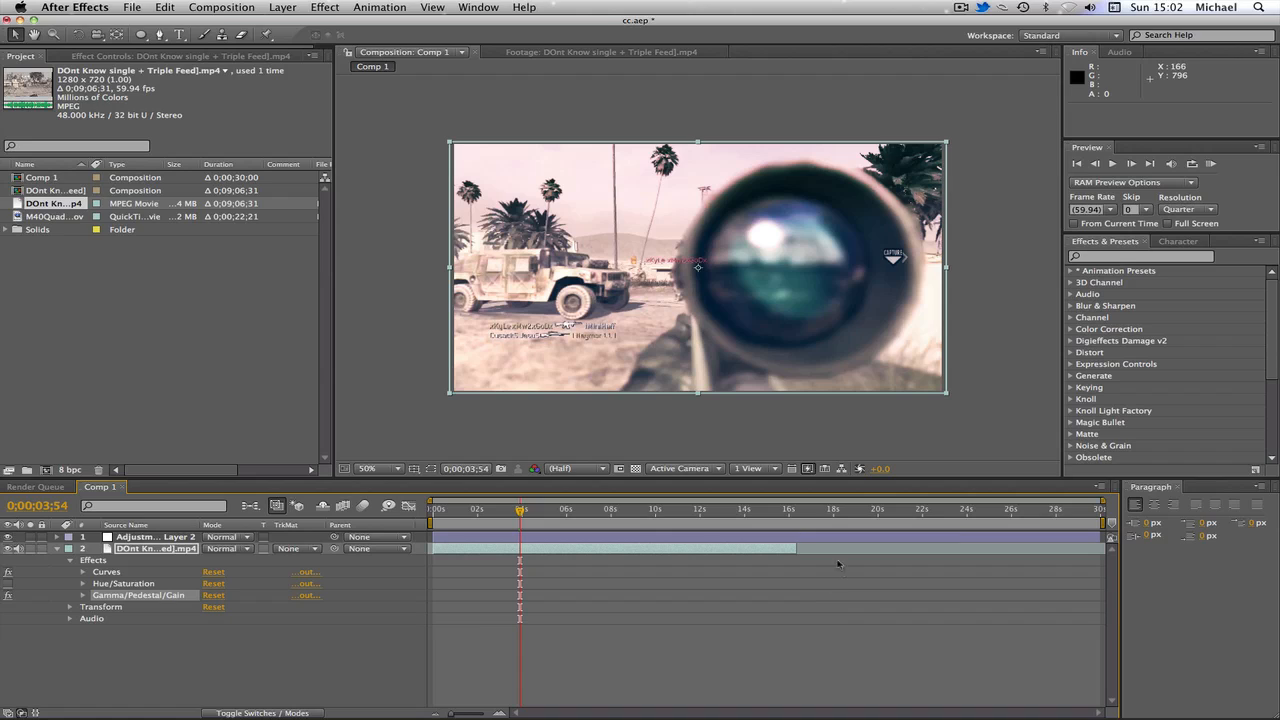
left_click(407, 145)
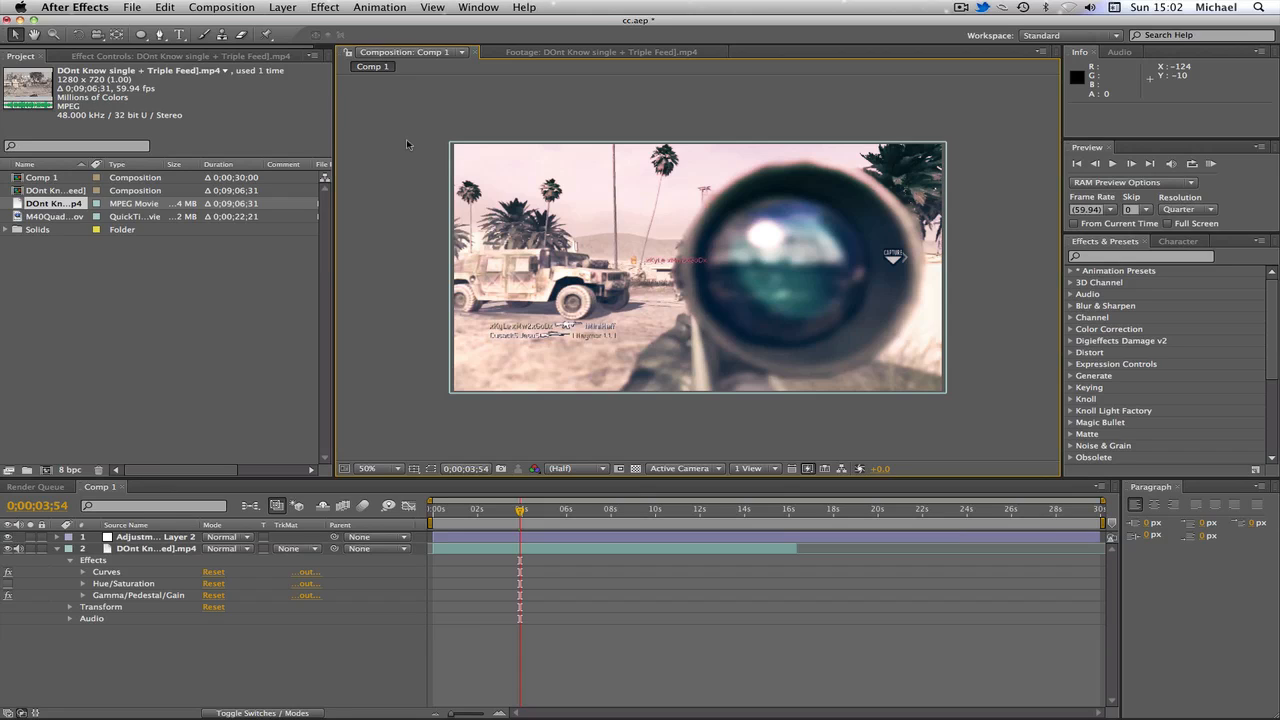
left_click(960, 8)
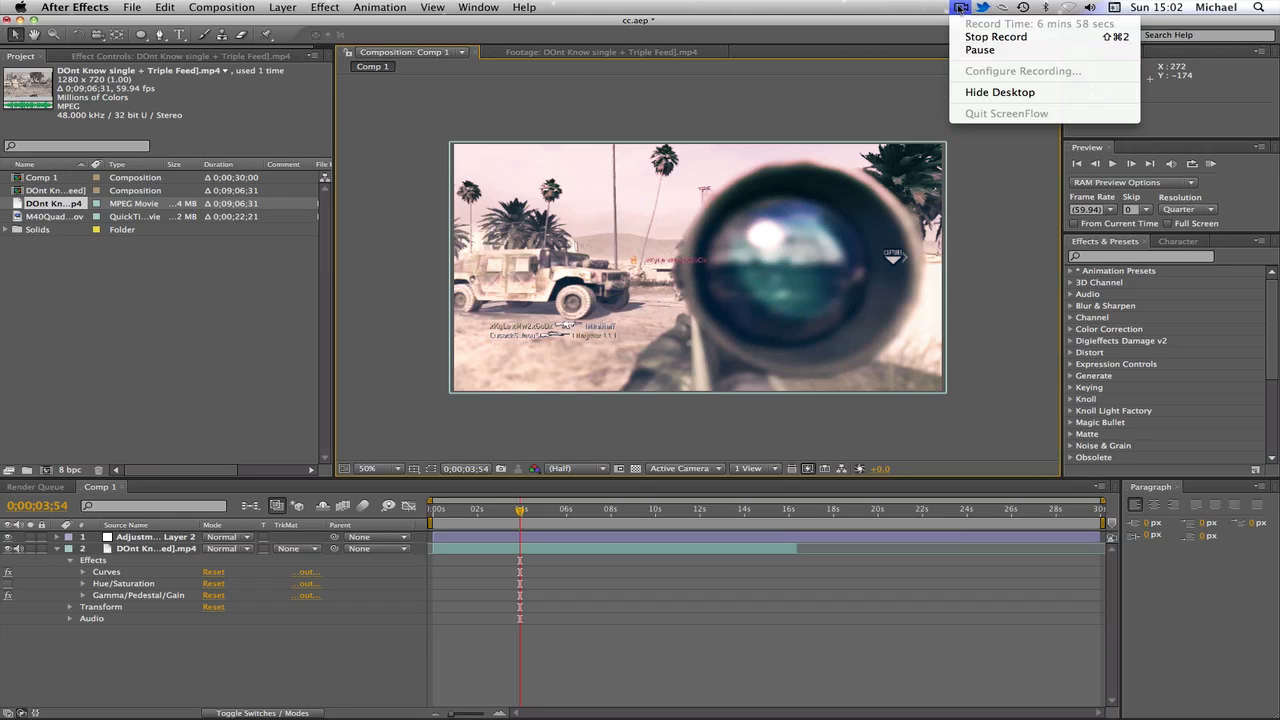